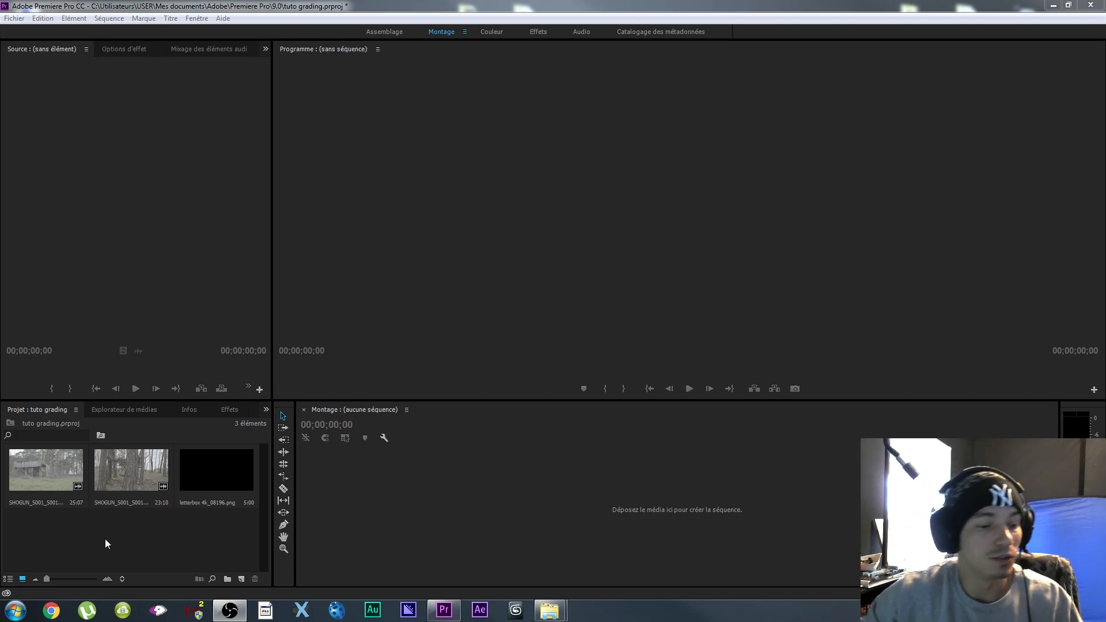
Create a sequence from the first SHOGUN clip of the barn and move the playhead to 00:00:11:10.
{"action": "left_click", "coordinate": [105, 538]}
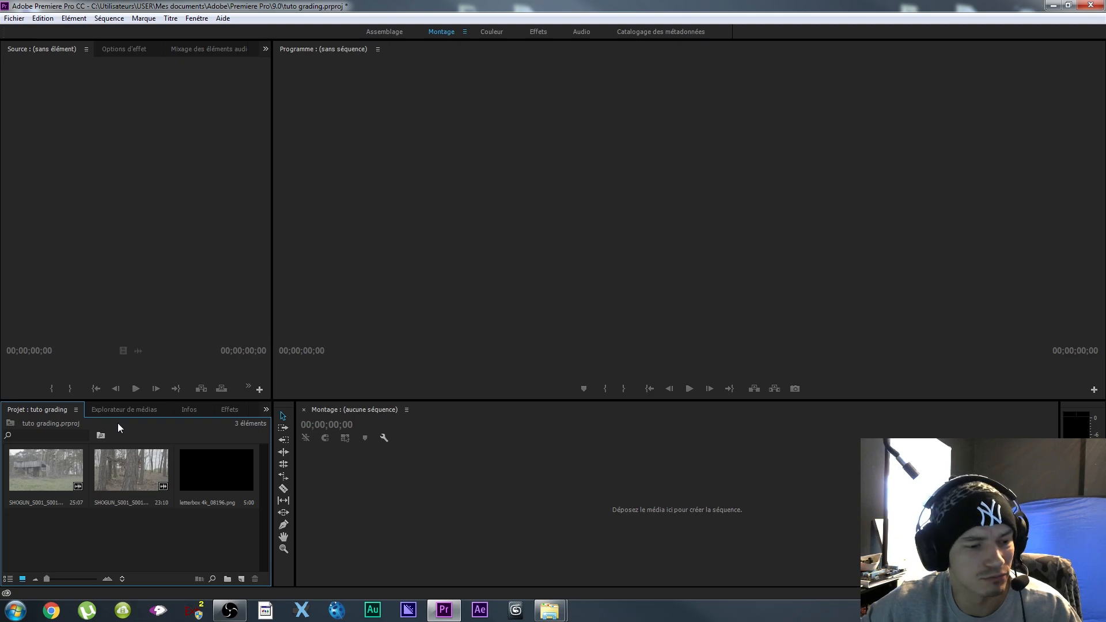
{"action": "left_click_drag", "start_coordinate": [41, 466], "coordinate": [533, 493]}
{"action": "left_click", "coordinate": [413, 440]}
{"action": "left_click_drag", "start_coordinate": [413, 441], "coordinate": [417, 441]}
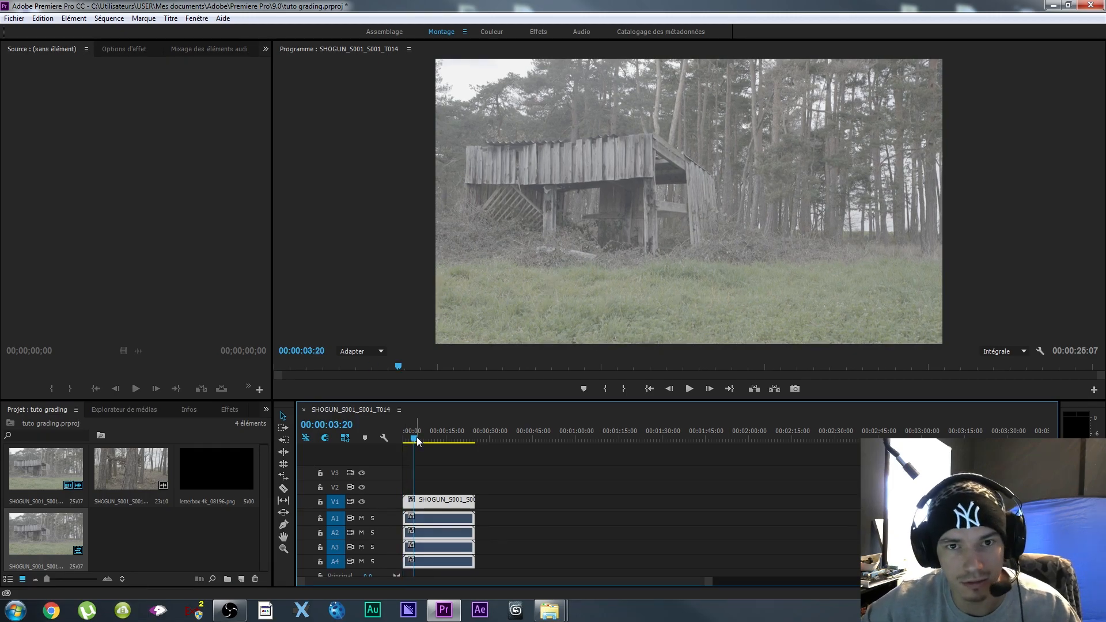
{"action": "mouse_move", "coordinate": [418, 440]}
{"action": "left_mouse_down"}
{"action": "mouse_move", "coordinate": [461, 440]}
{"action": "mouse_move", "coordinate": [436, 440]}
{"action": "left_mouse_up"}
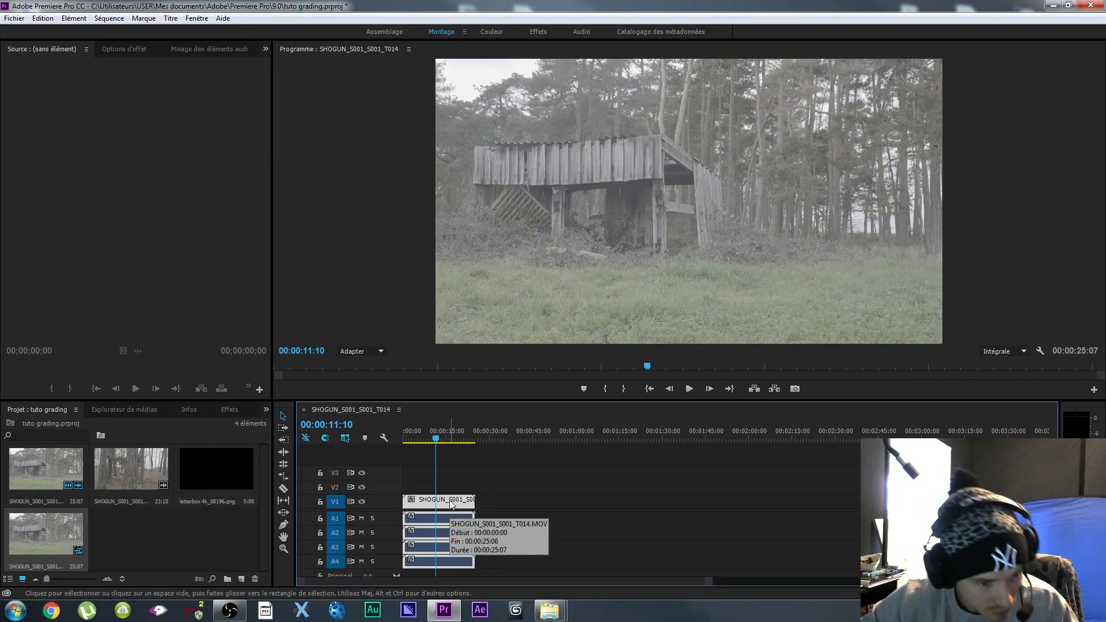
Create a 3840 x 2160, 25 fps adjustment layer and place it on V2, extended well past the end of the clip.
{"action": "right_click", "coordinate": [157, 527]}
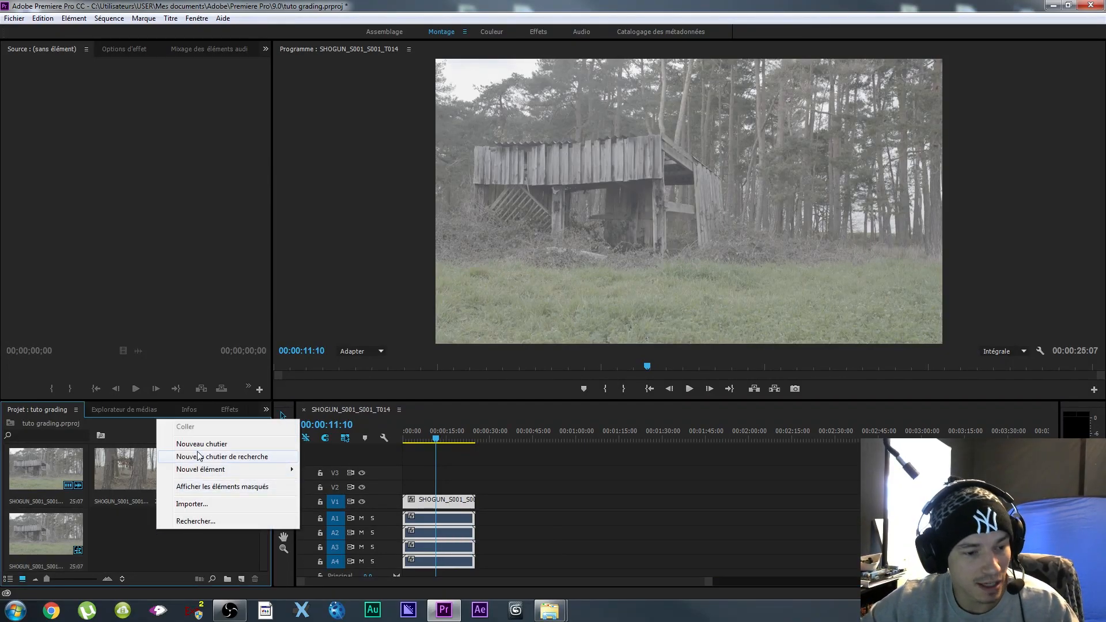
{"action": "mouse_move", "coordinate": [212, 470]}
{"action": "left_click", "coordinate": [354, 494]}
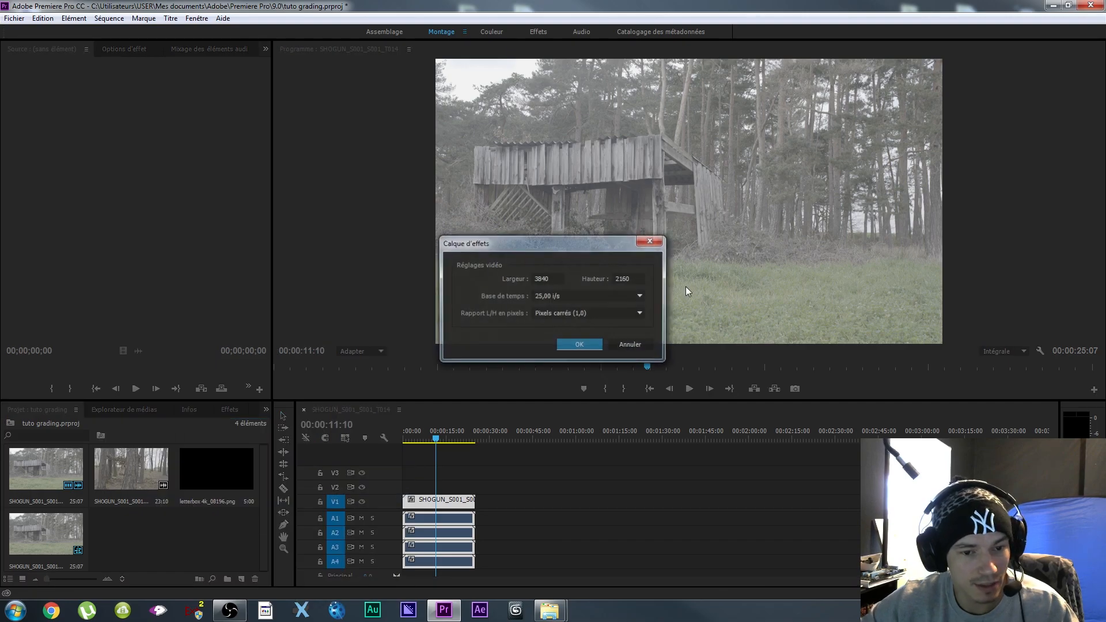
{"action": "left_click", "coordinate": [578, 345]}
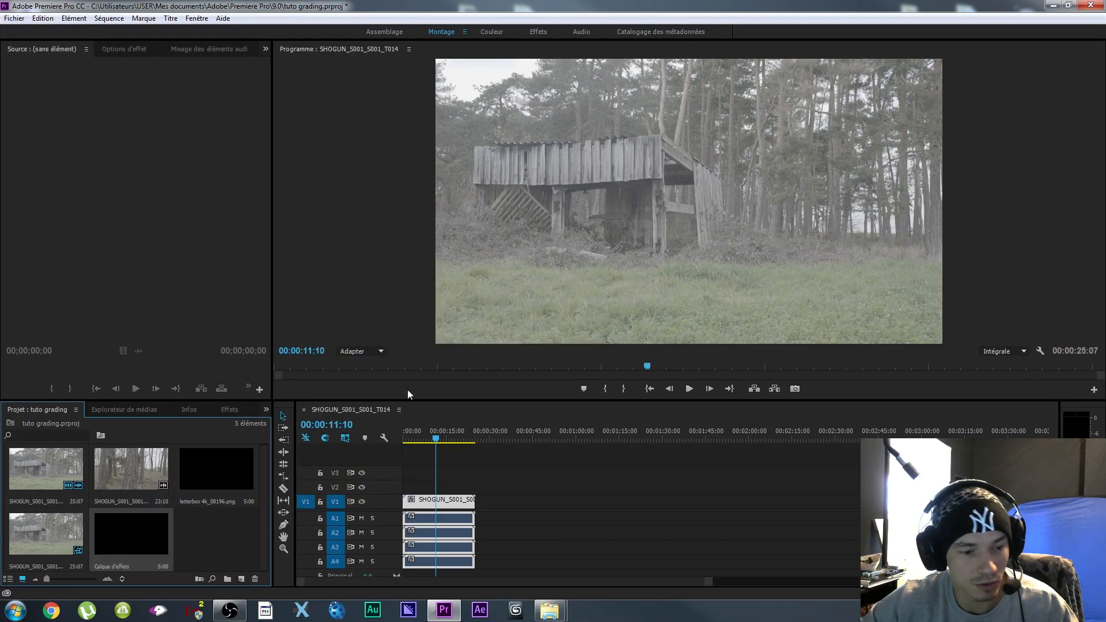
{"action": "left_click_drag", "start_coordinate": [133, 547], "coordinate": [941, 487]}
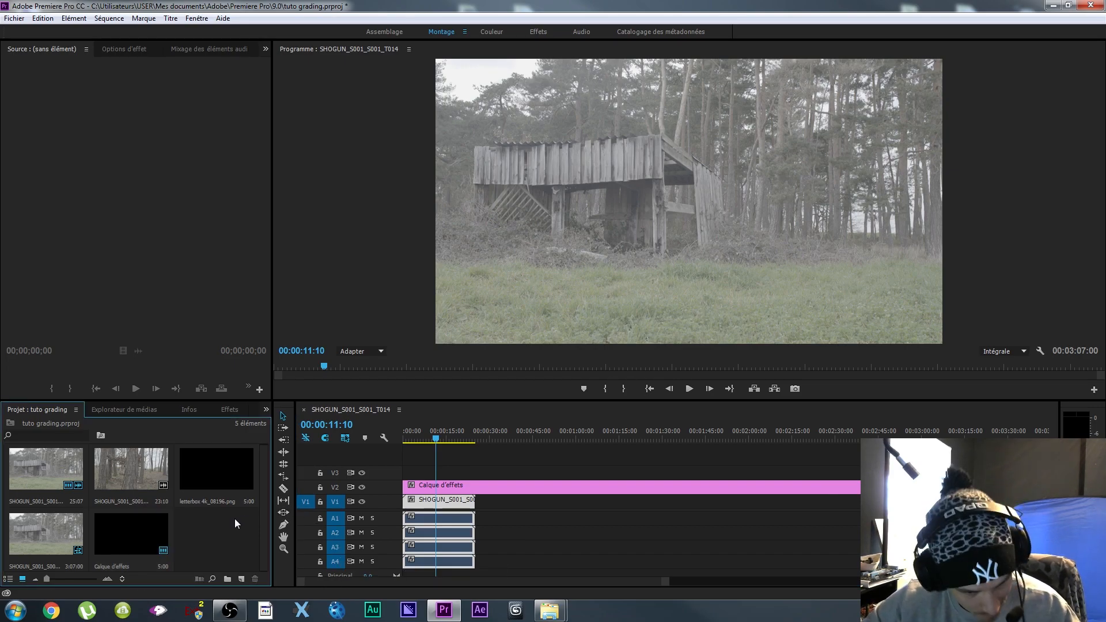
Move the playhead to 00:00:09:15 and open the Color workspace with the adjustment layer selected.
{"action": "left_click", "coordinate": [431, 440]}
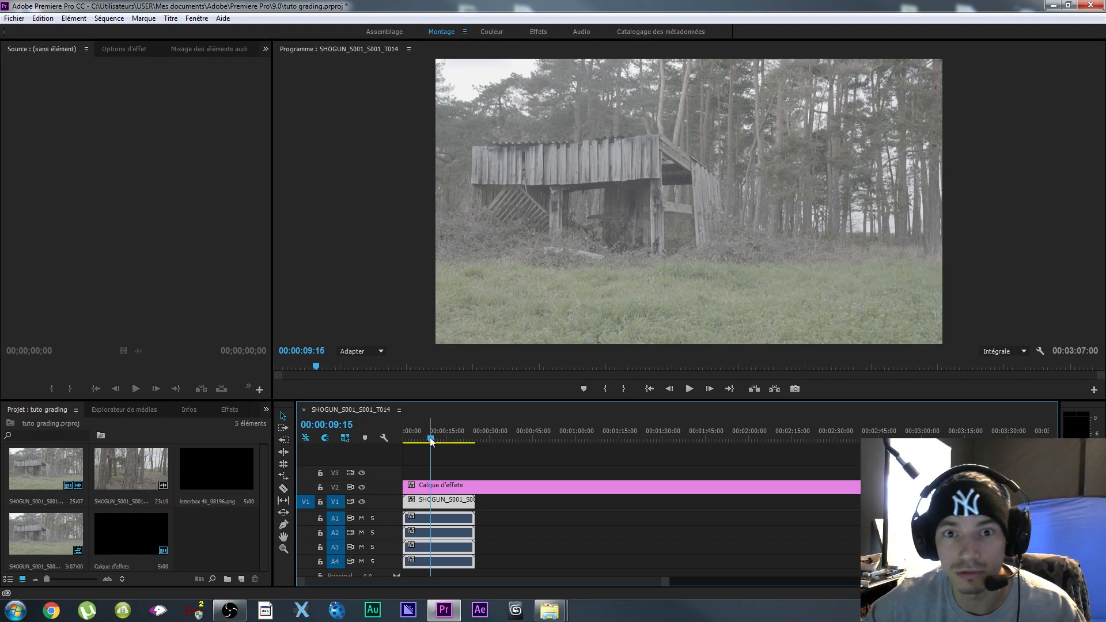
{"action": "left_click", "coordinate": [465, 487]}
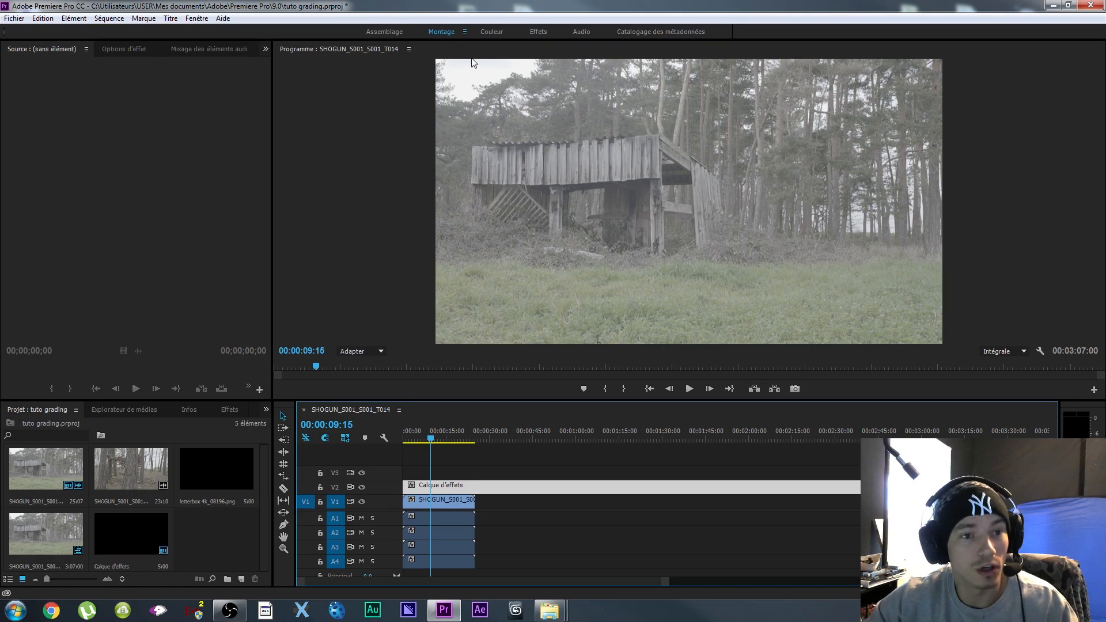
{"action": "left_click", "coordinate": [499, 33]}
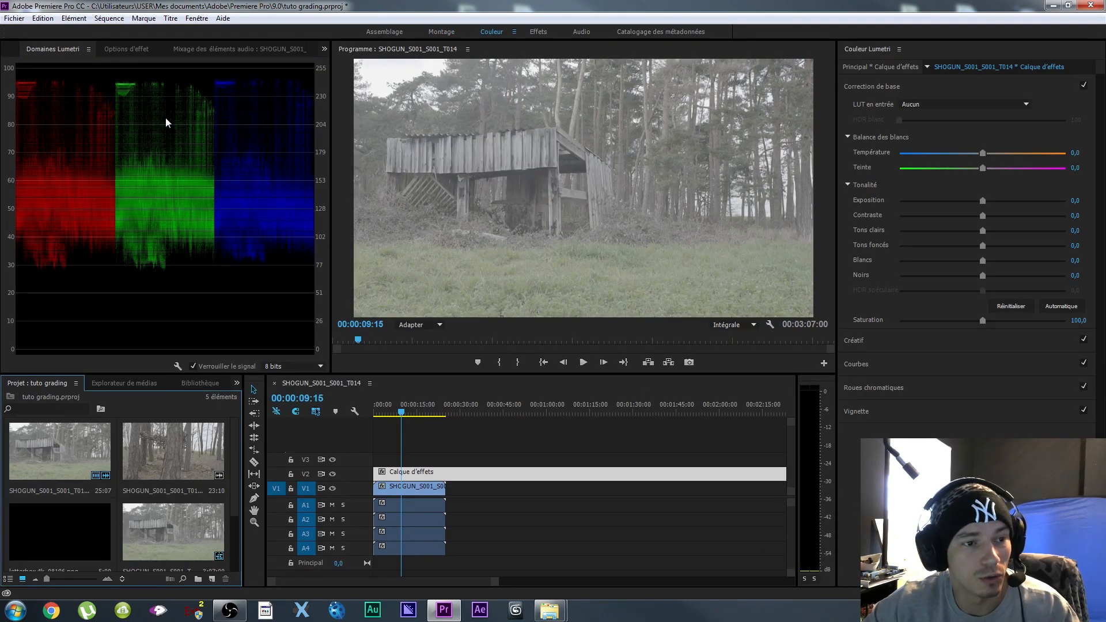
{"action": "right_click", "coordinate": [171, 132]}
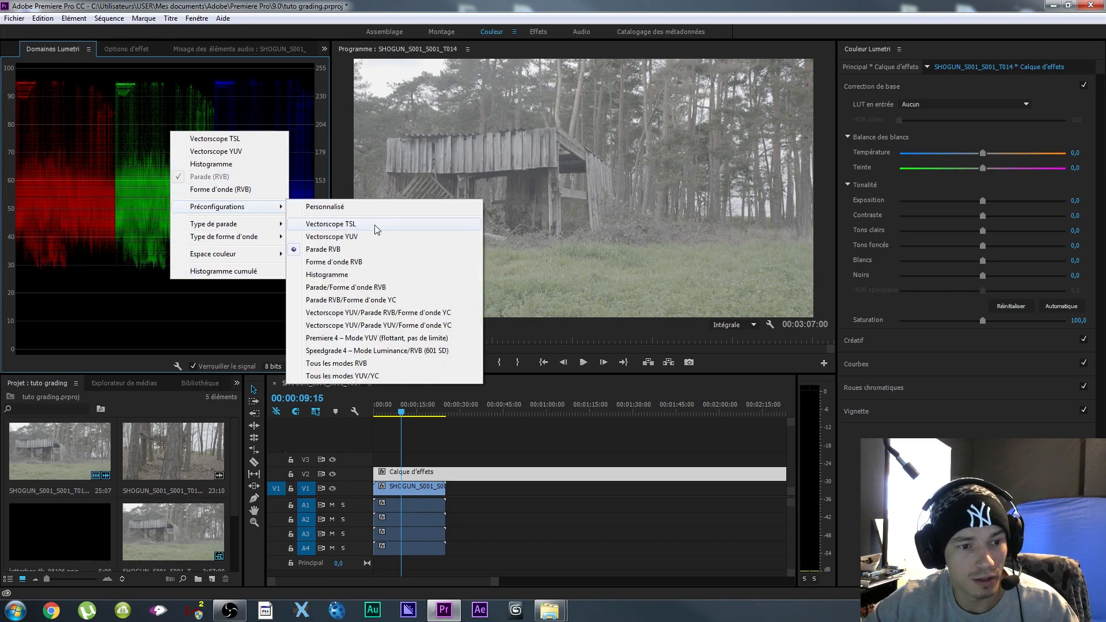
{"action": "left_click", "coordinate": [110, 157]}
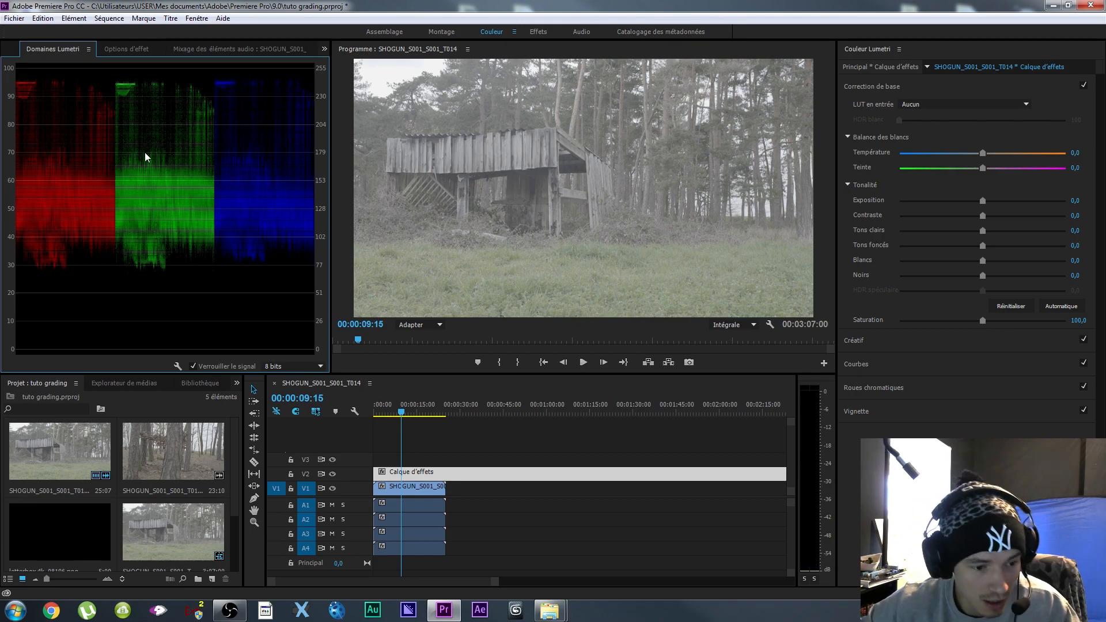
Apply the Magicouchoud.cube file from the desktop as the adjustment layer's input LUT.
{"action": "left_click", "coordinate": [454, 470]}
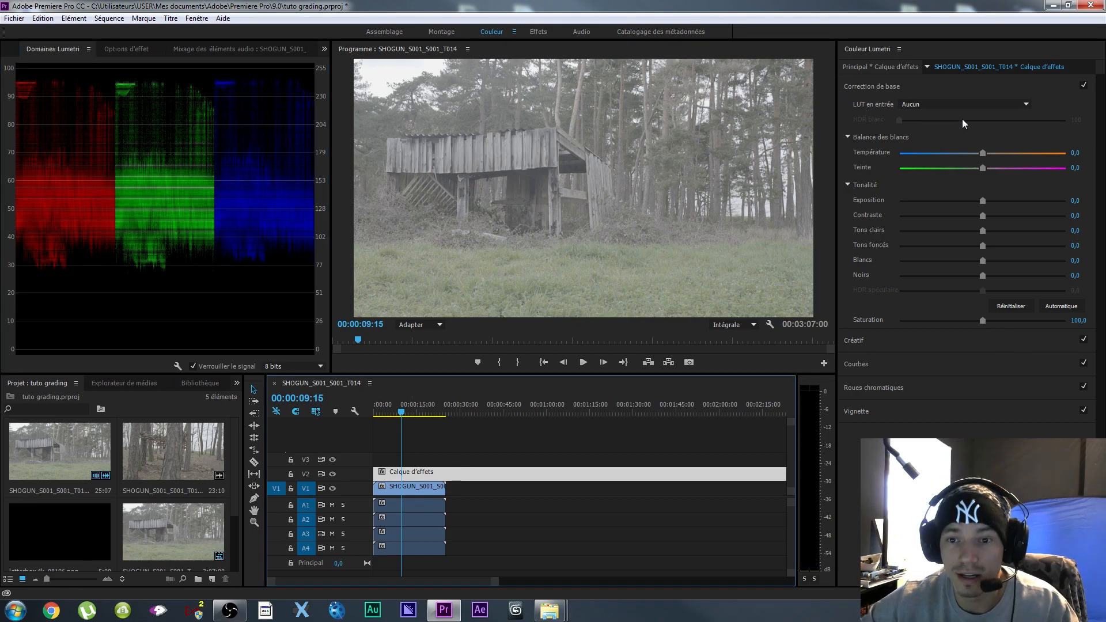
{"action": "left_click", "coordinate": [971, 104]}
{"action": "left_click", "coordinate": [930, 142]}
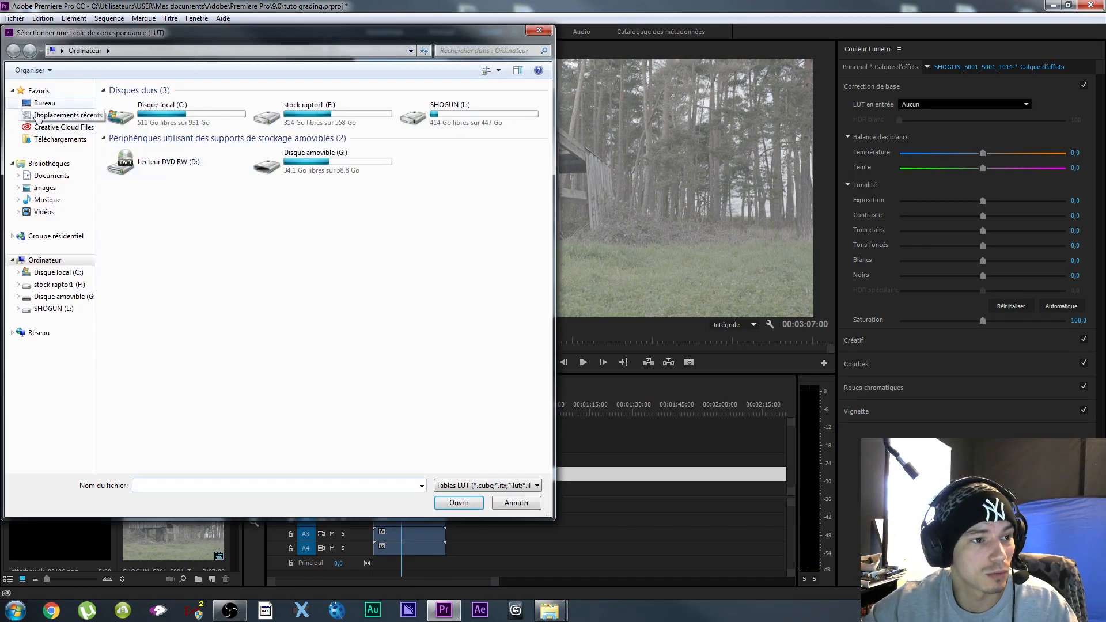
{"action": "left_click", "coordinate": [44, 103]}
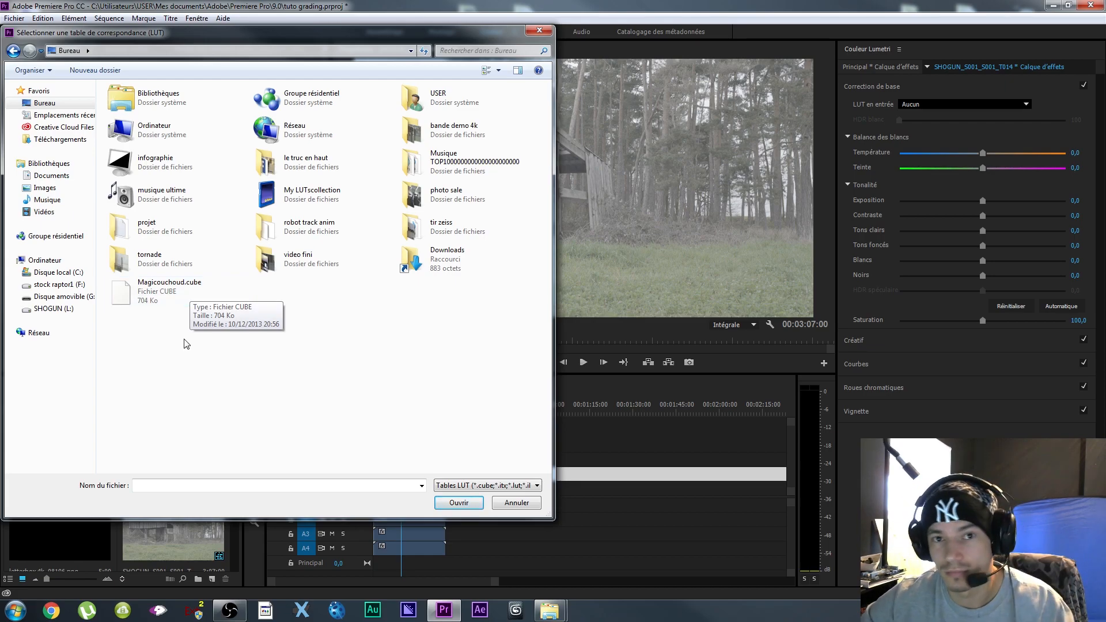
{"action": "left_click", "coordinate": [192, 296]}
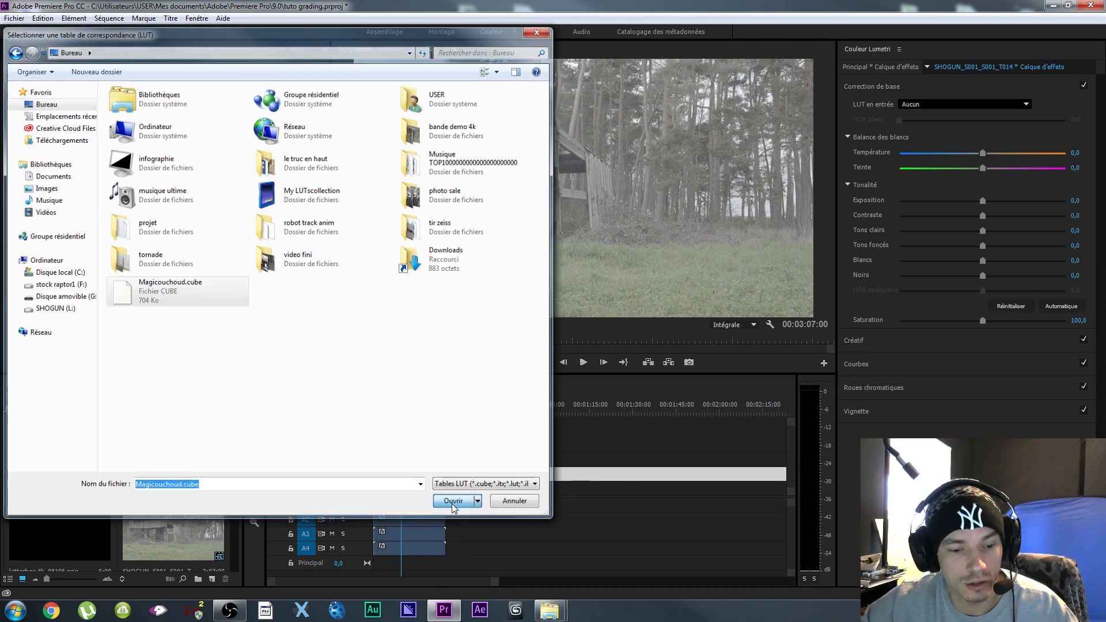
{"action": "left_click", "coordinate": [453, 503]}
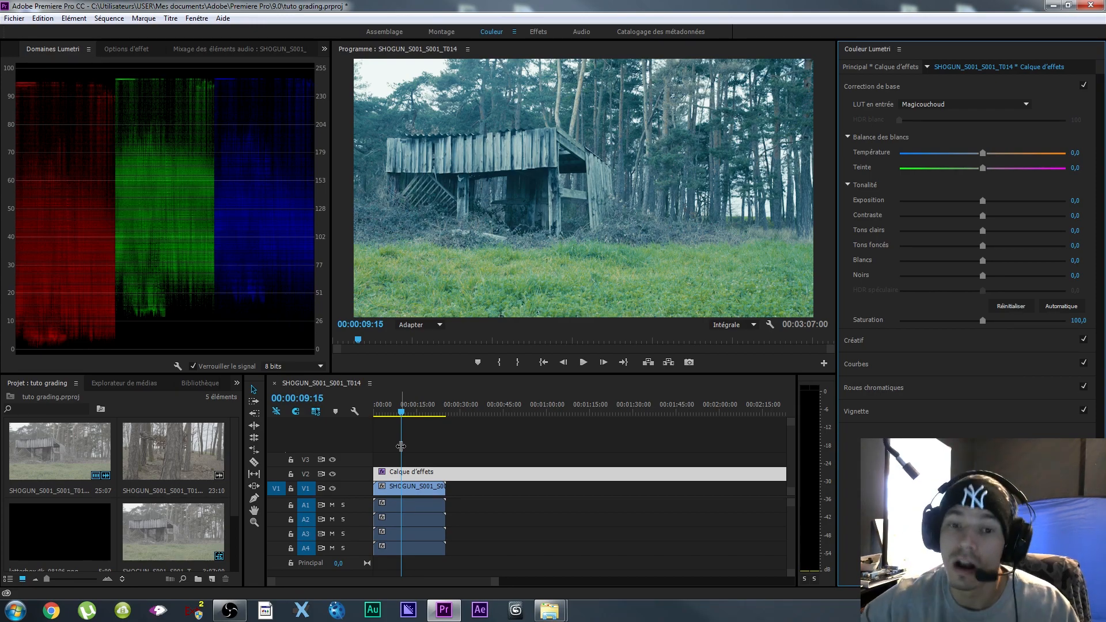
Compare the image with and without the LUT adjustment layer on V2.
{"action": "left_click", "coordinate": [333, 476]}
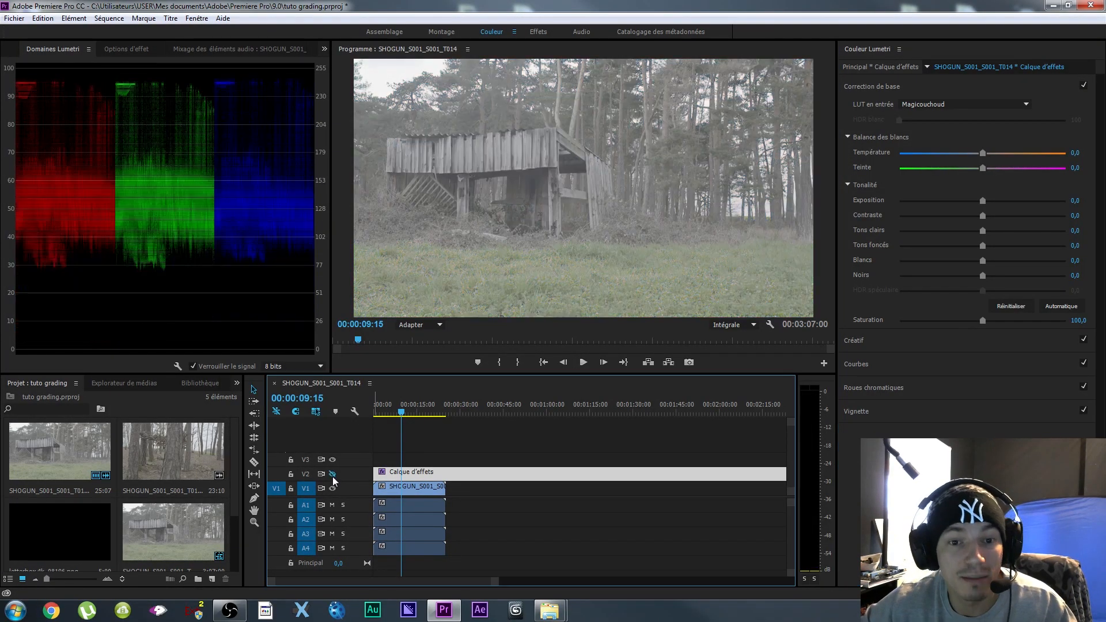
{"action": "left_click", "coordinate": [333, 474]}
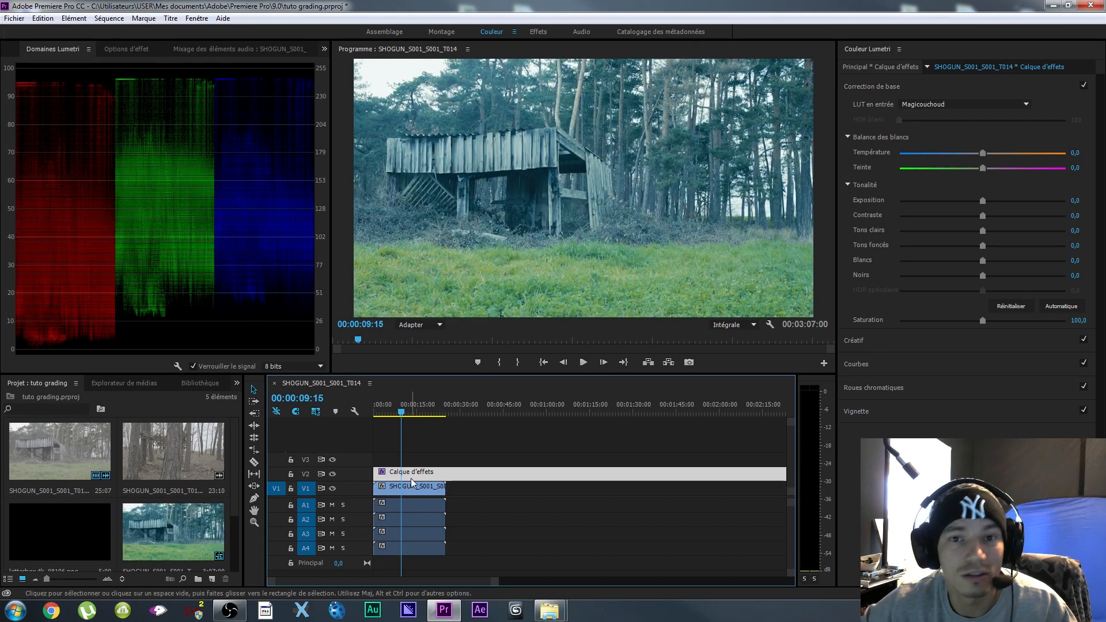
{"action": "left_click", "coordinate": [407, 490]}
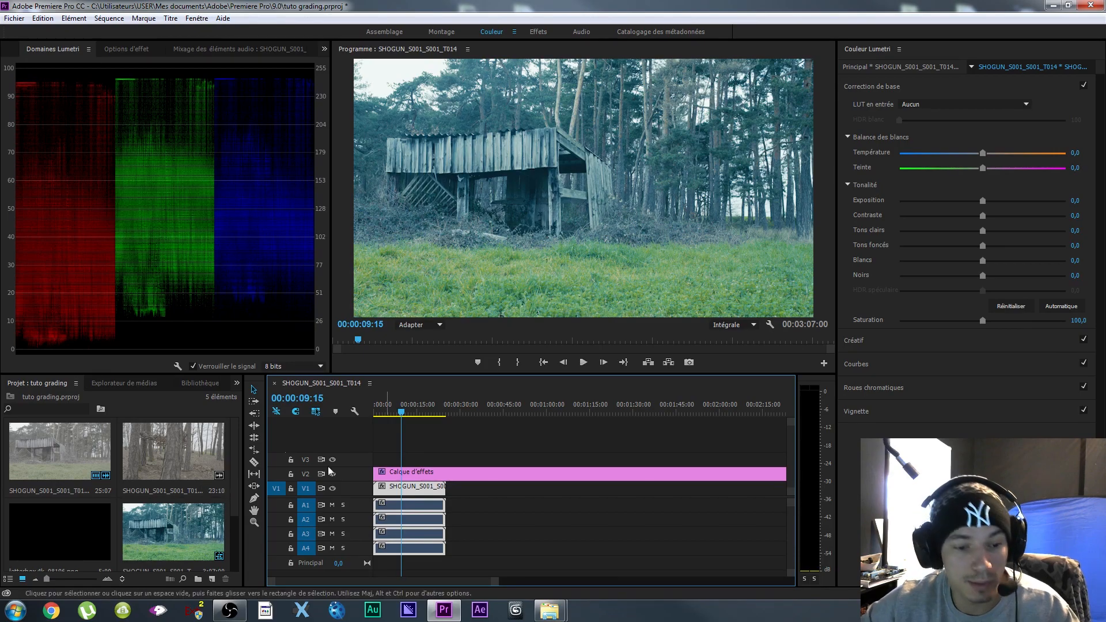
Try a cooler white balance temperature on the adjustment layer and reset it.
{"action": "left_click", "coordinate": [506, 473]}
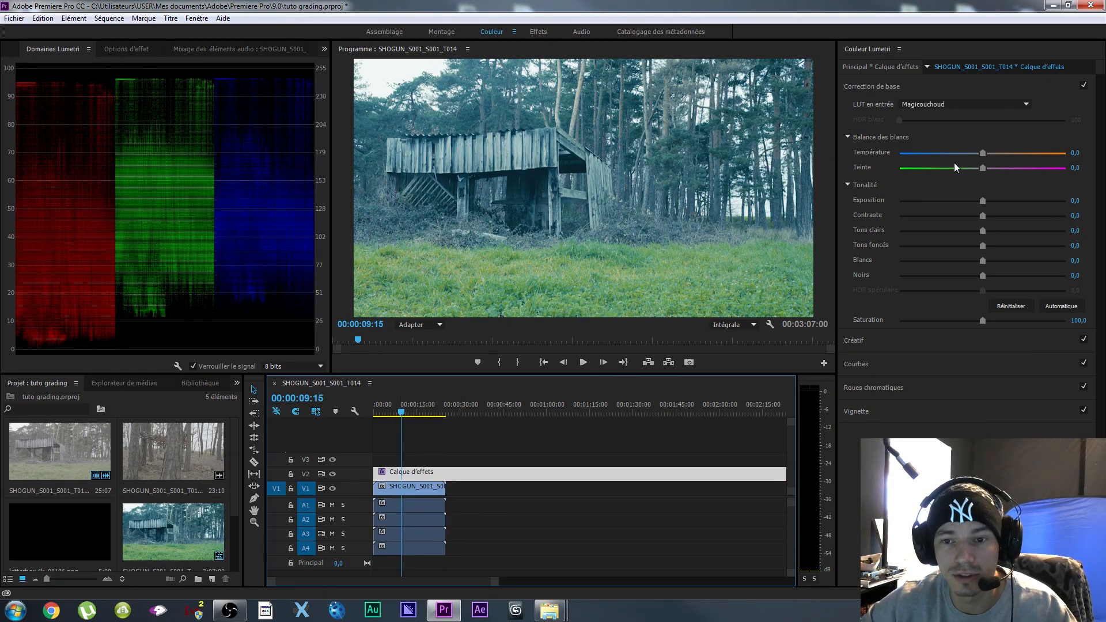
{"action": "left_click_drag", "start_coordinate": [983, 151], "coordinate": [938, 184]}
{"action": "double_click", "coordinate": [931, 152]}
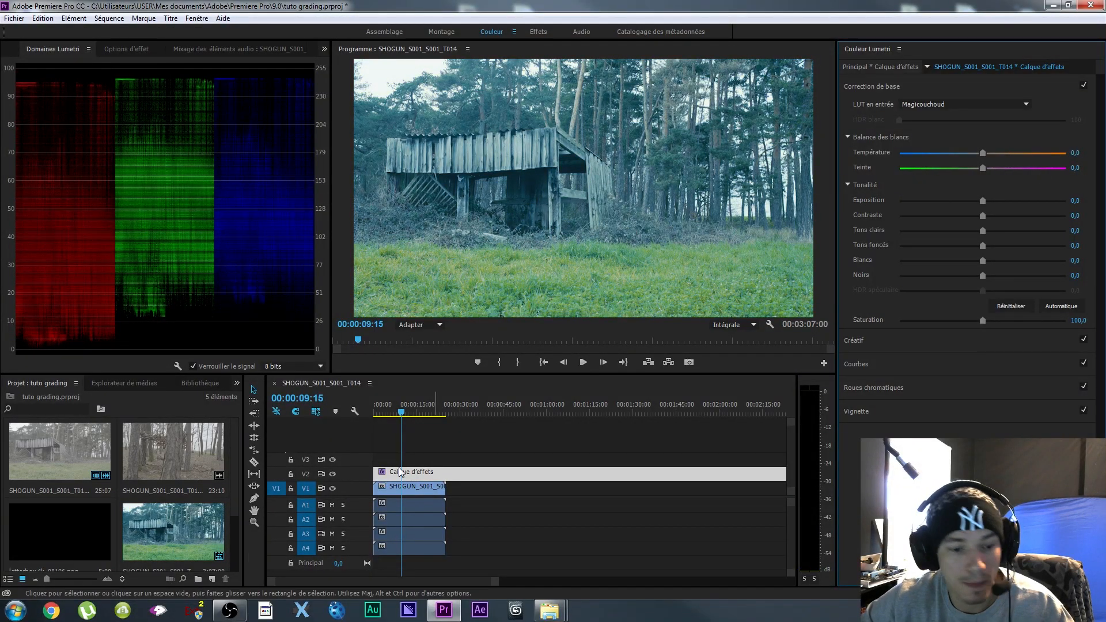
Set the white balance of the video clip on V1 to temperature 16 and tint 1.
{"action": "left_click", "coordinate": [415, 494]}
{"action": "left_click_drag", "start_coordinate": [983, 154], "coordinate": [997, 153]}
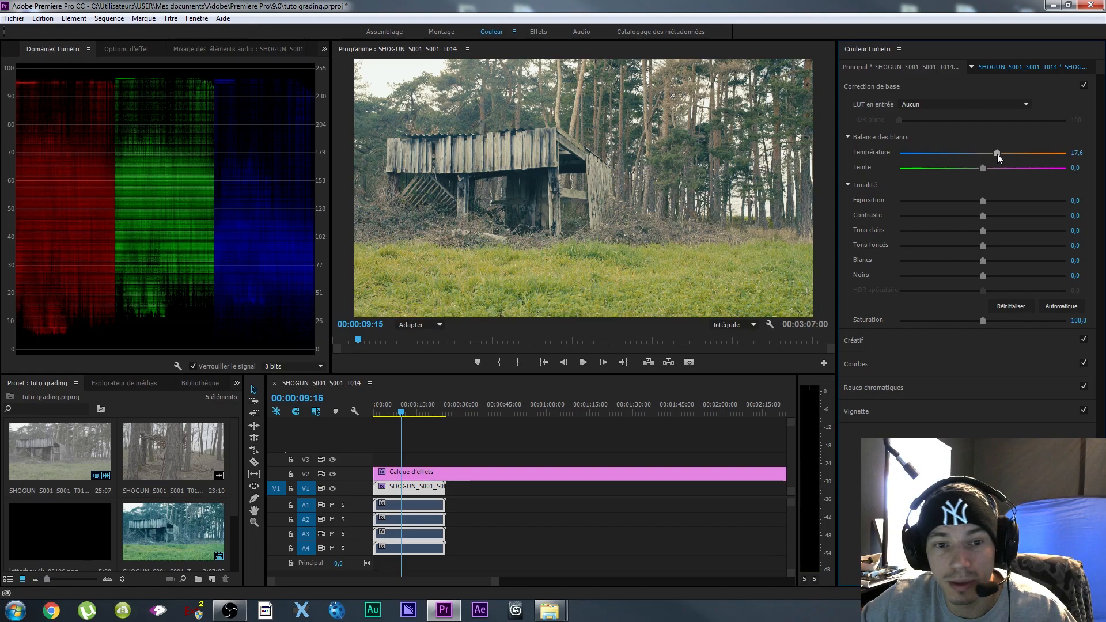
{"action": "left_click", "coordinate": [1075, 167]}
{"action": "type", "text": "2"}
{"action": "key", "text": "Return"}
{"action": "left_click", "coordinate": [1075, 167]}
{"action": "type", "text": "1"}
{"action": "key", "text": "Return"}
{"action": "left_click", "coordinate": [1076, 153]}
{"action": "type", "text": "16"}
{"action": "key", "text": "Return"}
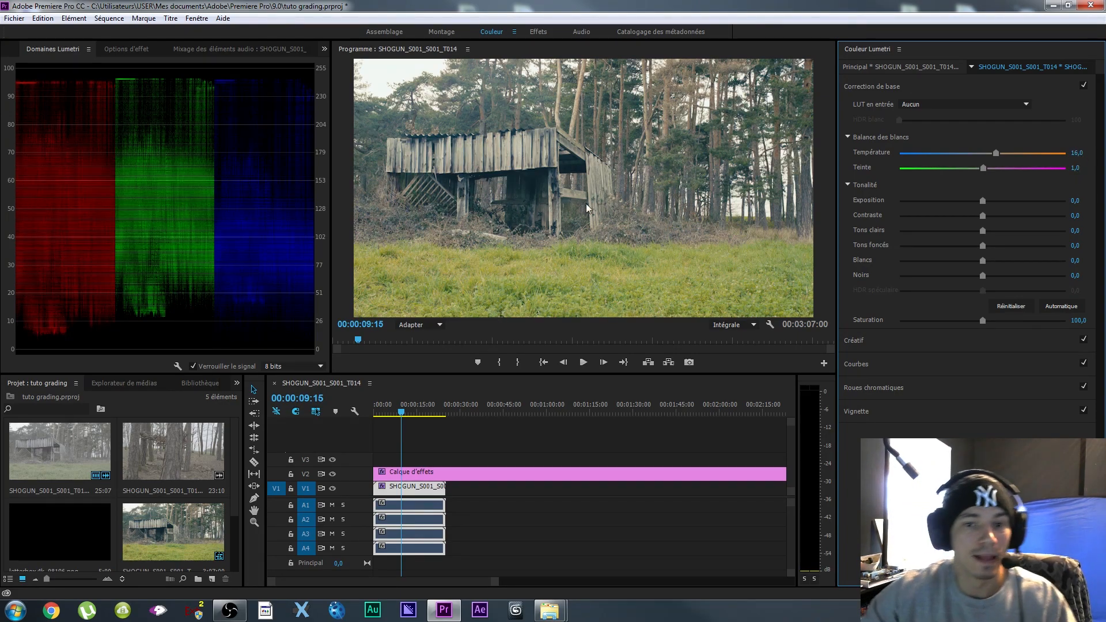
Examine the pine trees at 100% zoom with the V2 adjustment layer on and off, and return to the fitted view.
{"action": "left_click", "coordinate": [430, 327]}
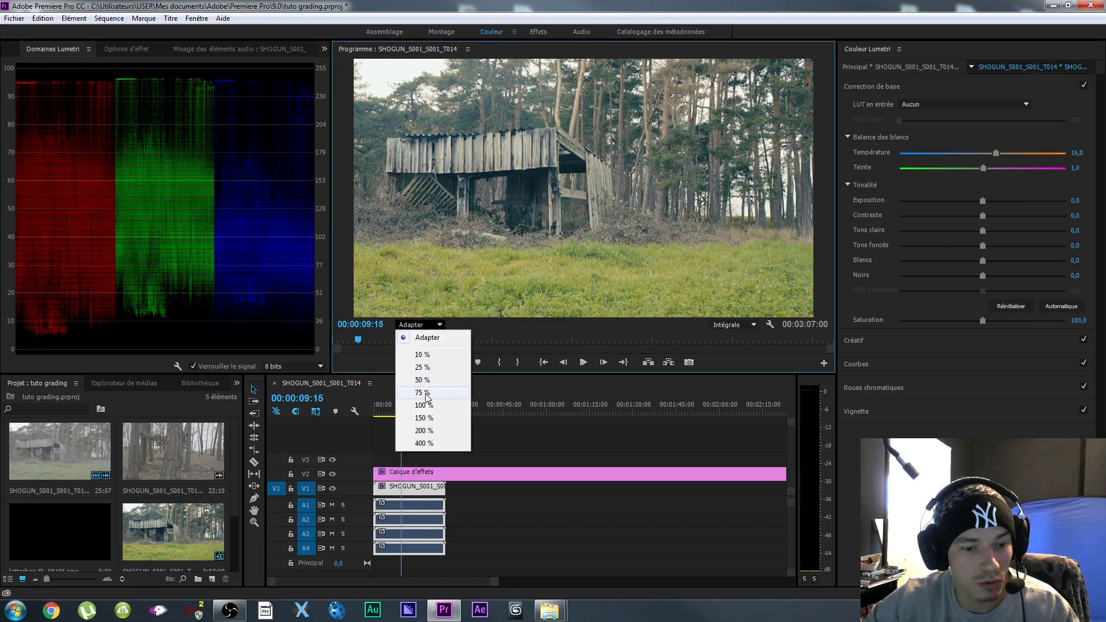
{"action": "left_click", "coordinate": [429, 409]}
{"action": "left_click_drag", "start_coordinate": [555, 317], "coordinate": [665, 317]}
{"action": "left_click_drag", "start_coordinate": [831, 177], "coordinate": [824, 123]}
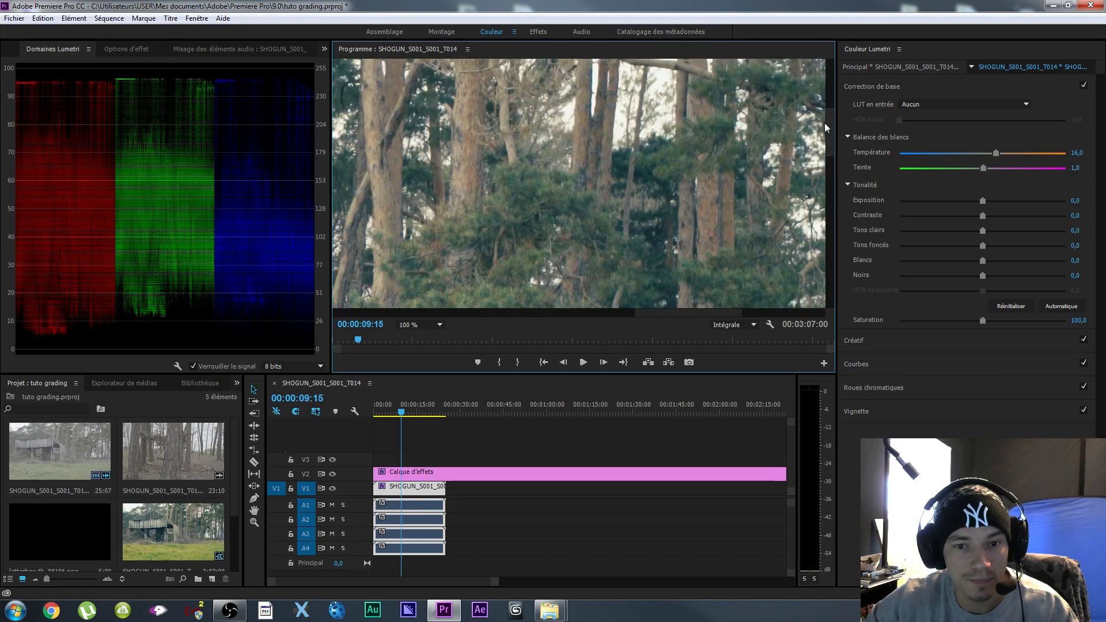
{"action": "left_click", "coordinate": [333, 474]}
{"action": "left_click", "coordinate": [333, 473]}
{"action": "left_click", "coordinate": [333, 473]}
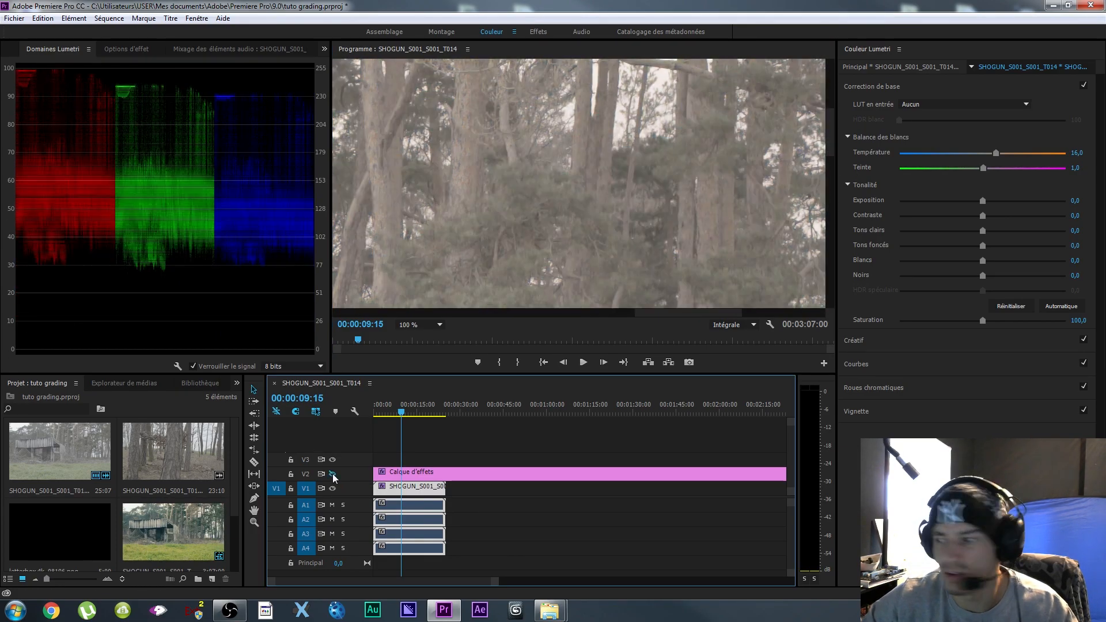
{"action": "left_click", "coordinate": [333, 474]}
{"action": "left_click", "coordinate": [333, 474]}
{"action": "left_click", "coordinate": [333, 473]}
{"action": "left_click", "coordinate": [332, 474]}
{"action": "left_click", "coordinate": [333, 473]}
{"action": "left_click", "coordinate": [429, 322]}
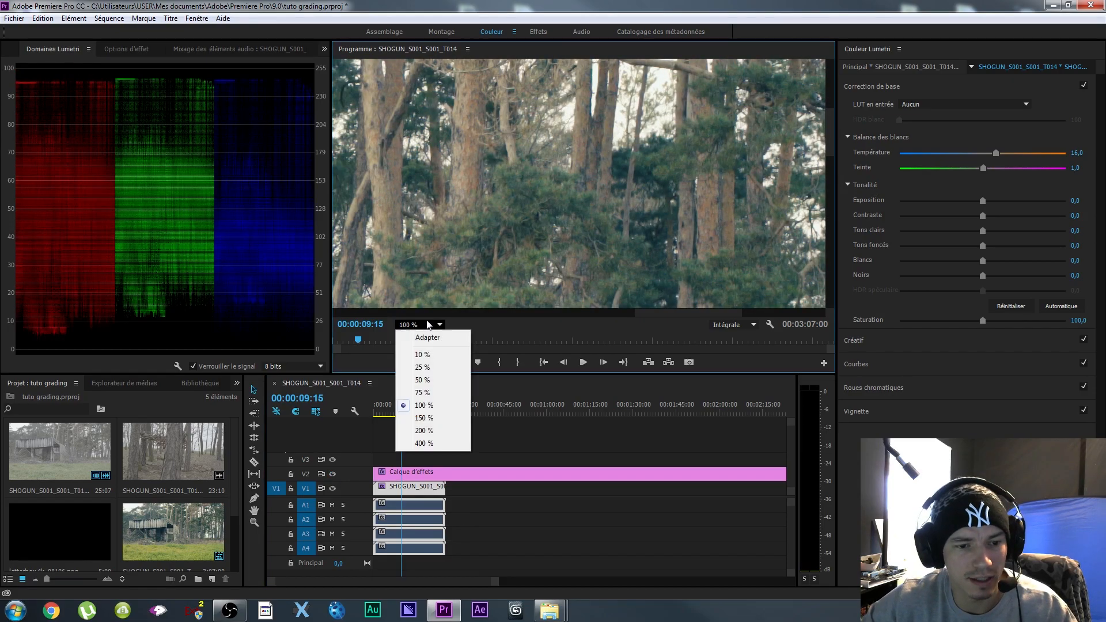
{"action": "left_click", "coordinate": [434, 334]}
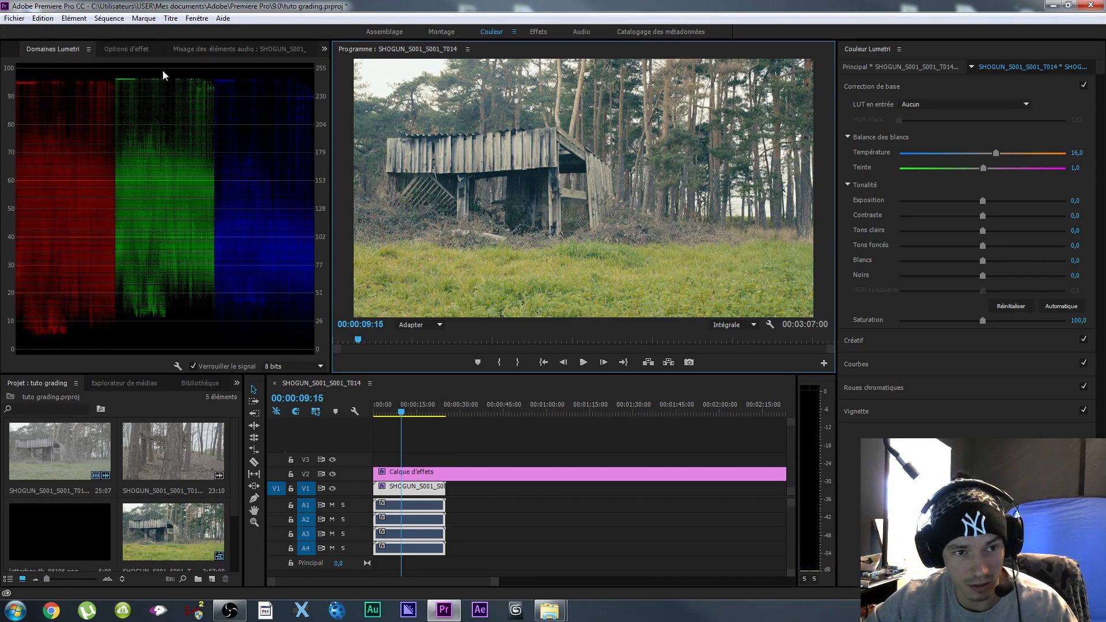
Compare the full frame and its RGB parade with the V2 adjustment layer switched on and off.
{"action": "left_click", "coordinate": [333, 474]}
{"action": "left_click", "coordinate": [333, 474]}
{"action": "left_click", "coordinate": [333, 474]}
{"action": "left_click", "coordinate": [333, 474]}
{"action": "left_click", "coordinate": [333, 473]}
{"action": "left_click", "coordinate": [333, 474]}
{"action": "left_click", "coordinate": [333, 473]}
{"action": "left_click", "coordinate": [333, 473]}
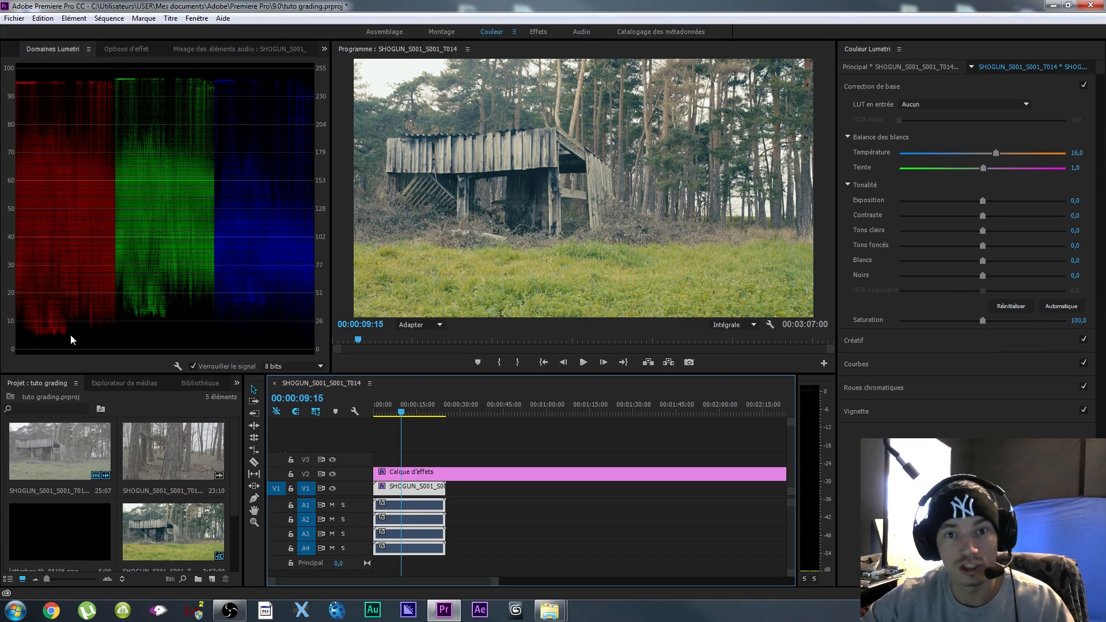
Deepen the shadows on the adjustment layer by shifting the black point of the master RGB curve slightly inward.
{"action": "left_click", "coordinate": [423, 474]}
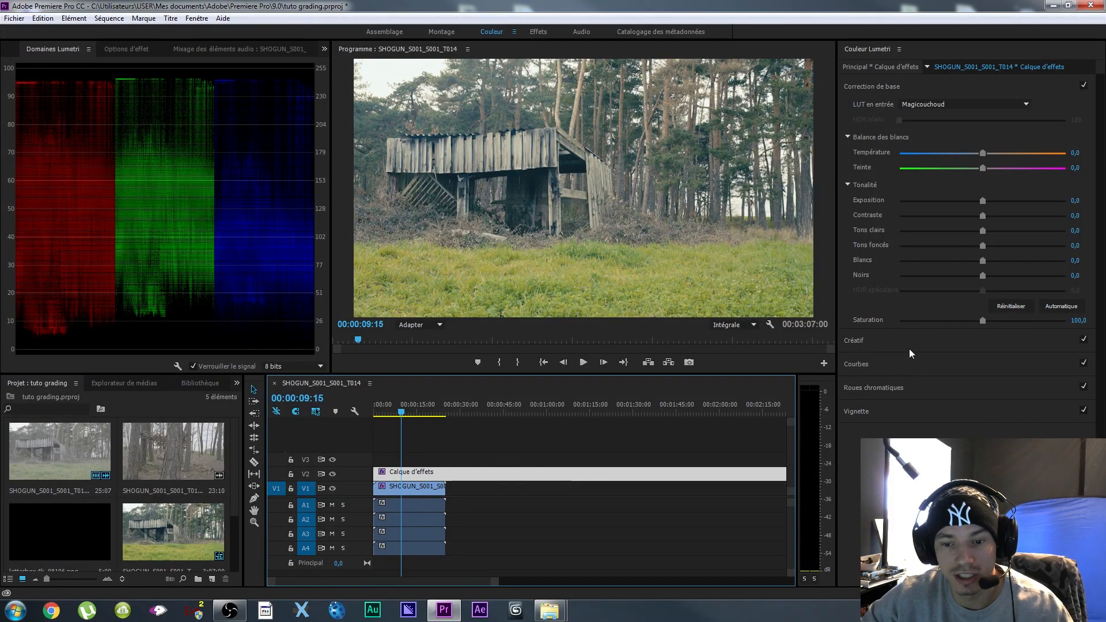
{"action": "left_click", "coordinate": [900, 365]}
{"action": "left_click_drag", "start_coordinate": [905, 341], "coordinate": [910, 367]}
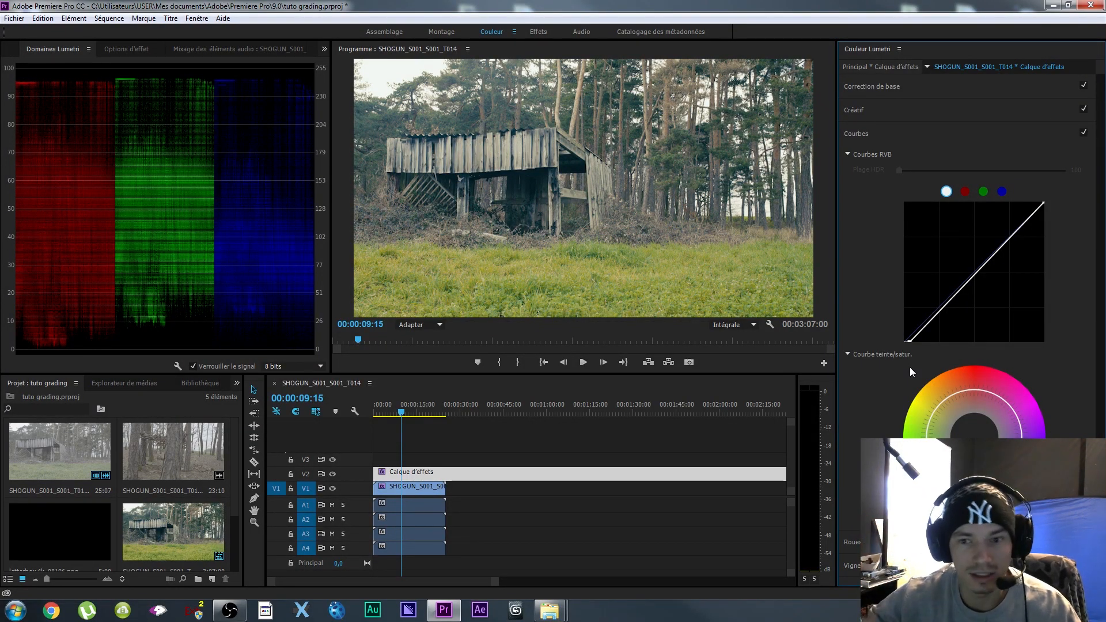
{"action": "left_click_drag", "start_coordinate": [909, 341], "coordinate": [796, 402]}
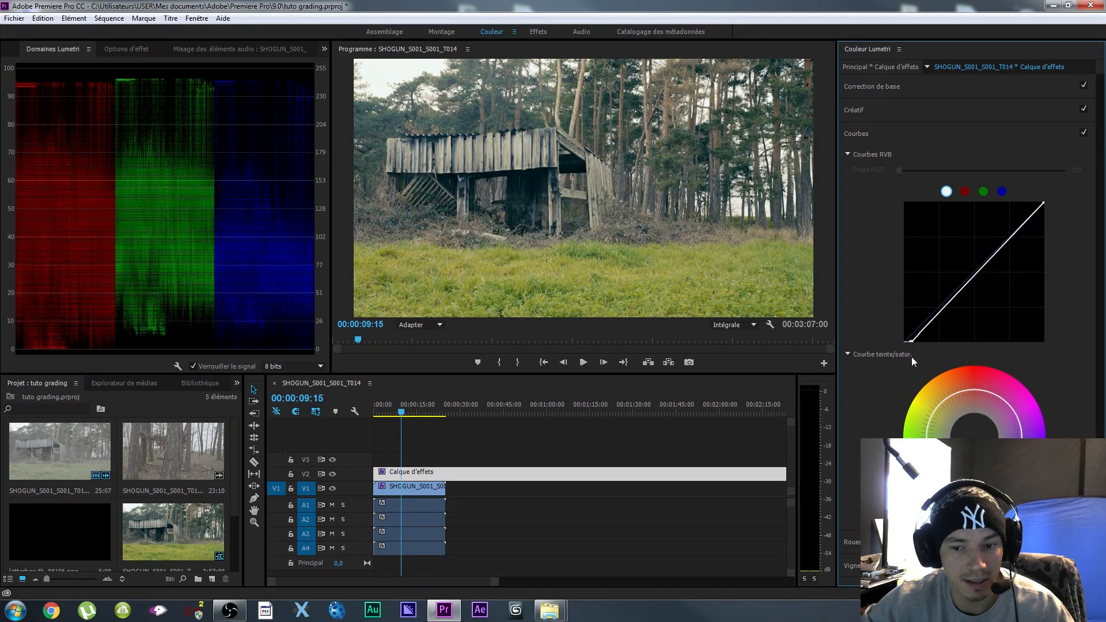
{"action": "left_click_drag", "start_coordinate": [902, 358], "coordinate": [913, 363]}
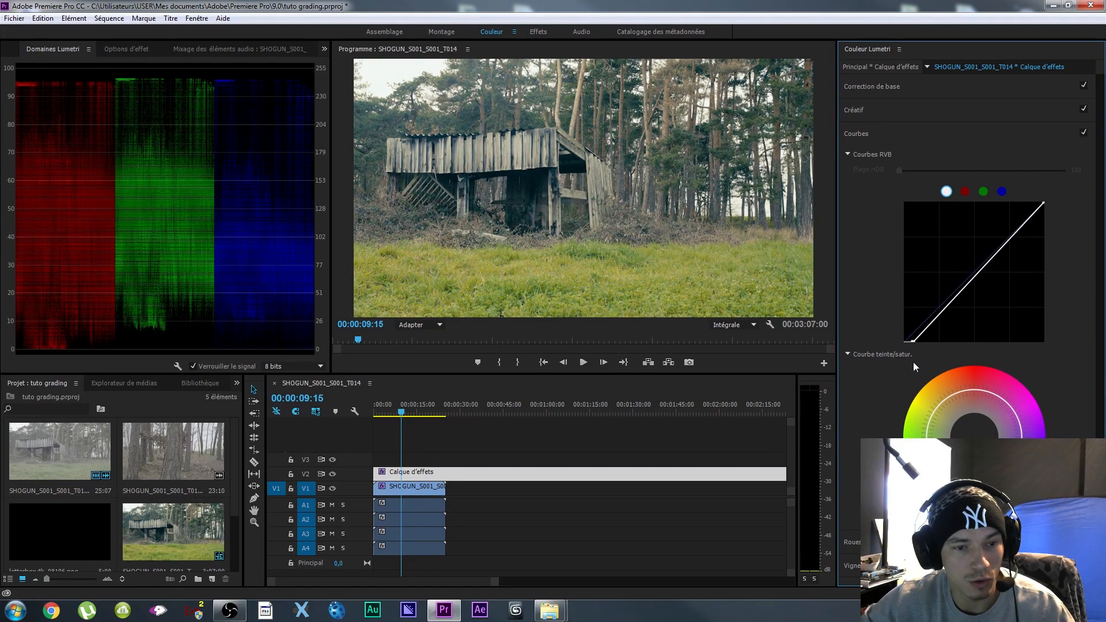
Try a strong faded film look on the V1 barn clip, and undo it.
{"action": "left_click", "coordinate": [424, 487]}
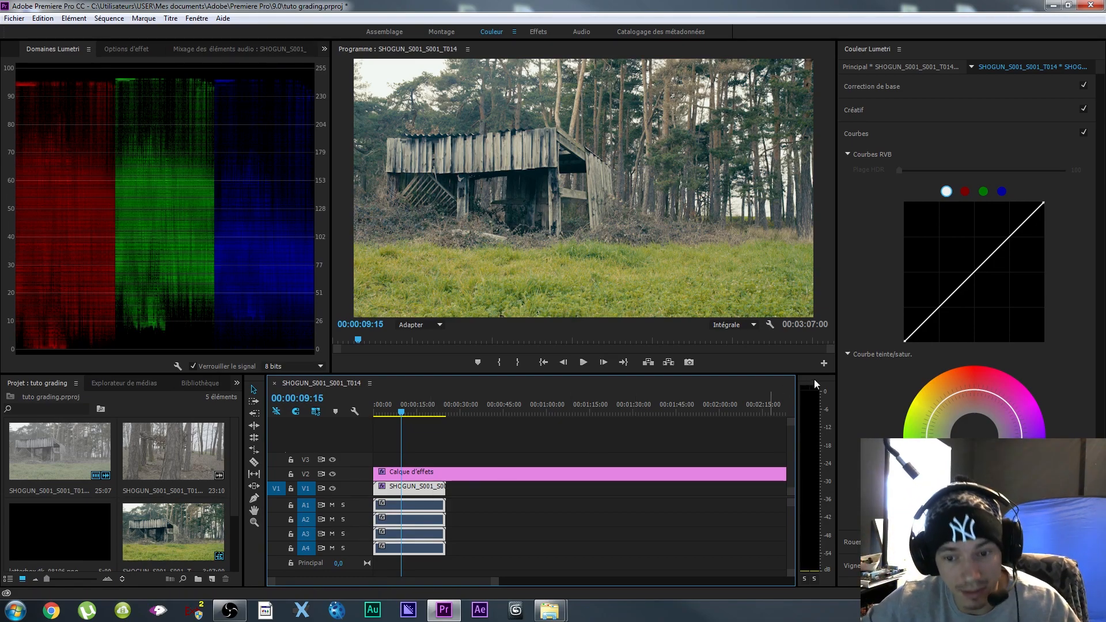
{"action": "left_click", "coordinate": [887, 111]}
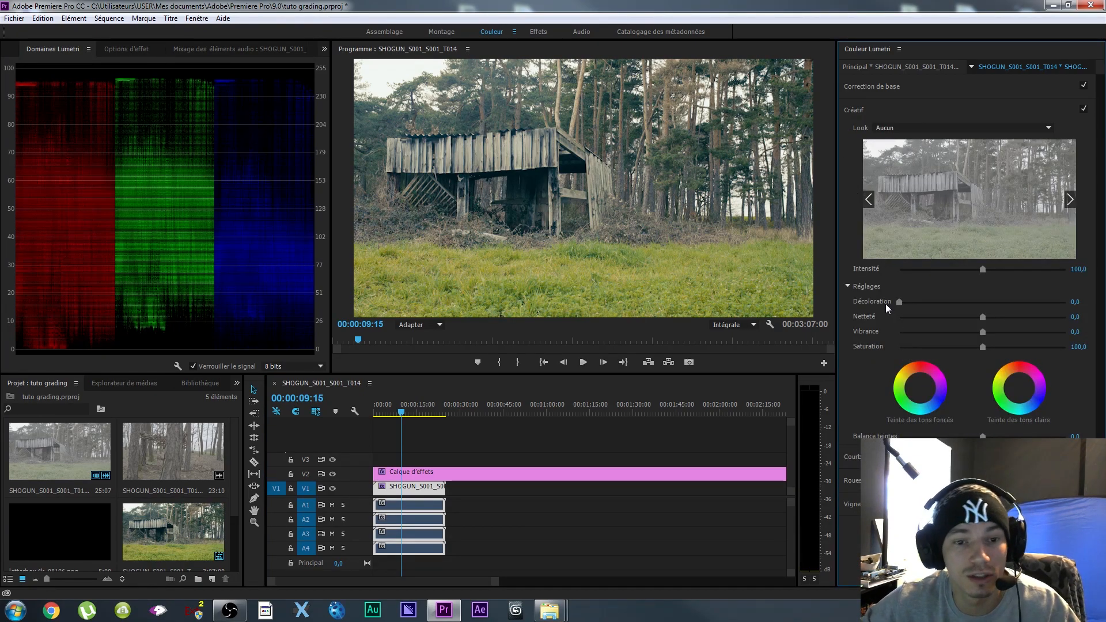
{"action": "left_click_drag", "start_coordinate": [900, 303], "coordinate": [1030, 302]}
{"action": "key", "text": "ctrl+z"}
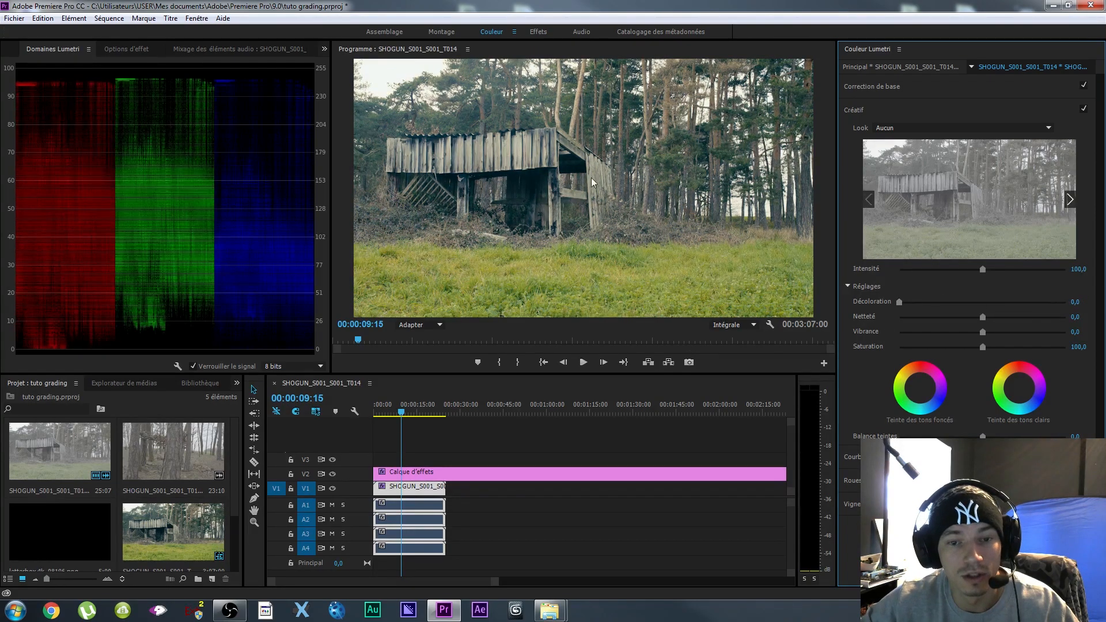
Set the faded film amount (Décoloration) of the V2 adjustment layer to 23.2.
{"action": "left_click", "coordinate": [404, 477]}
{"action": "left_click_drag", "start_coordinate": [899, 301], "coordinate": [929, 302]}
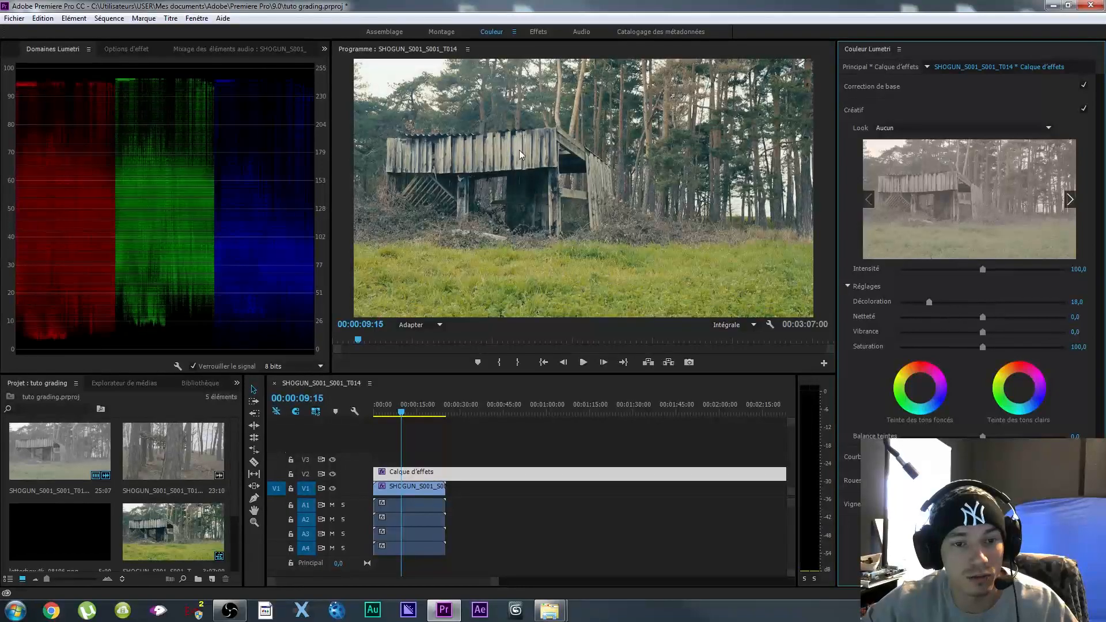
{"action": "mouse_move", "coordinate": [930, 304]}
{"action": "left_mouse_down"}
{"action": "mouse_move", "coordinate": [1056, 310]}
{"action": "mouse_move", "coordinate": [893, 325]}
{"action": "mouse_move", "coordinate": [890, 313]}
{"action": "mouse_move", "coordinate": [938, 316]}
{"action": "left_mouse_up"}
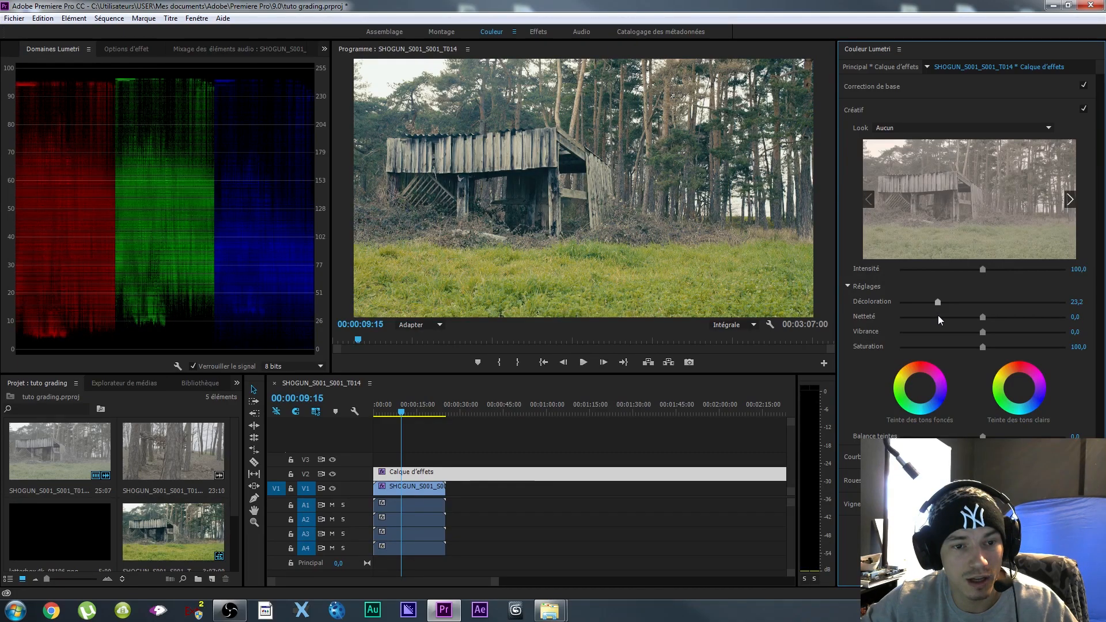
Darken the V1 barn clip by slightly lowering the luminance of its shadow and midtone color wheels.
{"action": "left_click", "coordinate": [407, 494]}
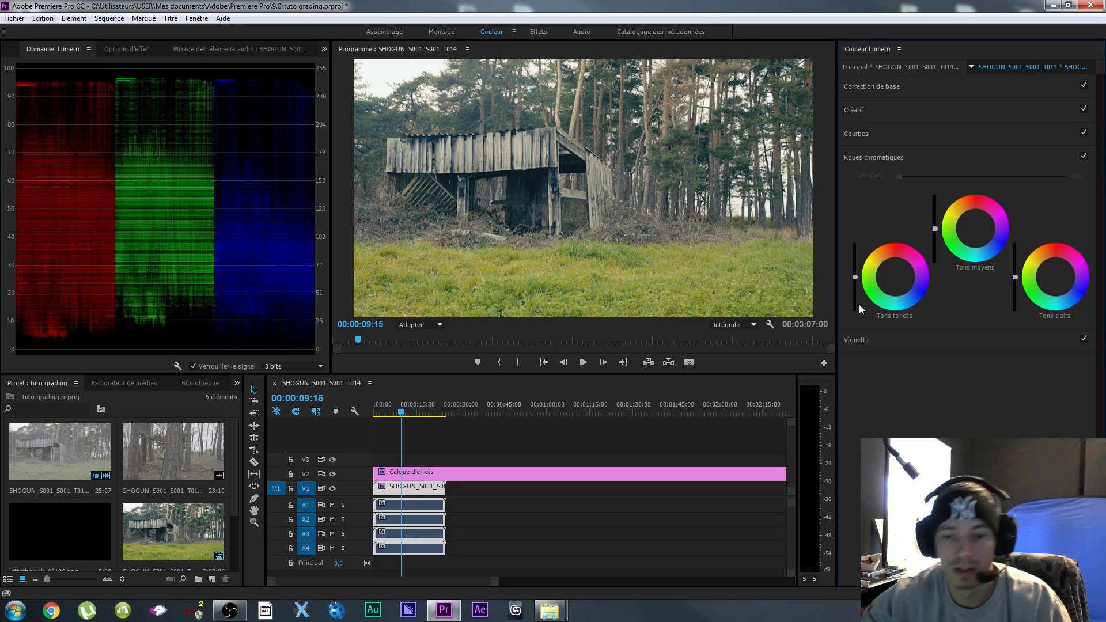
{"action": "left_click_drag", "start_coordinate": [854, 277], "coordinate": [855, 285]}
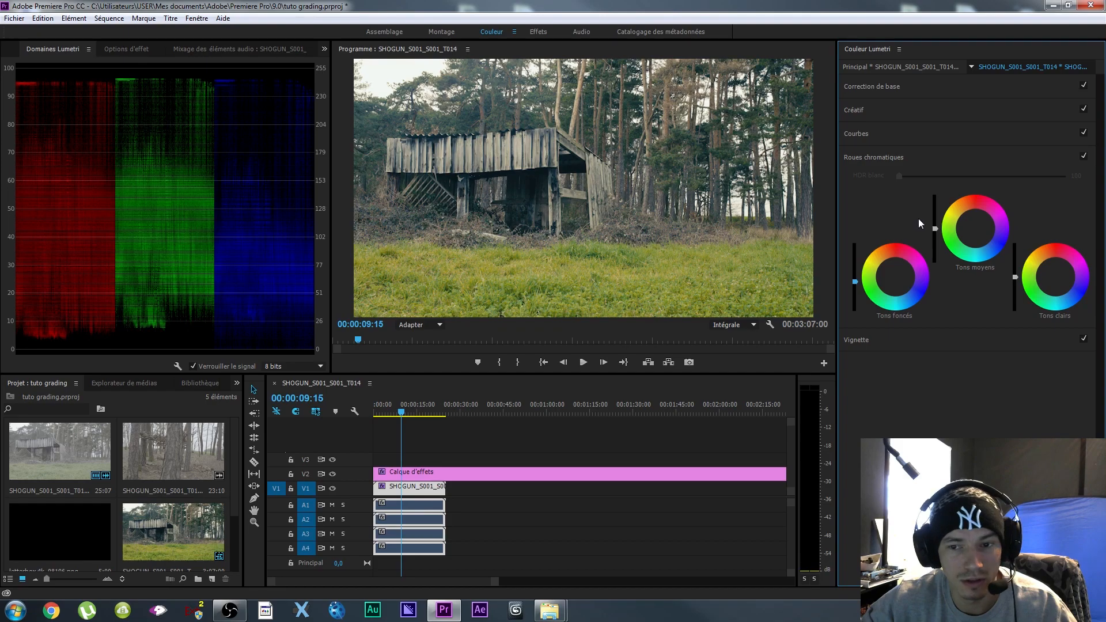
{"action": "left_click", "coordinate": [935, 228]}
{"action": "left_click_drag", "start_coordinate": [936, 228], "coordinate": [935, 237]}
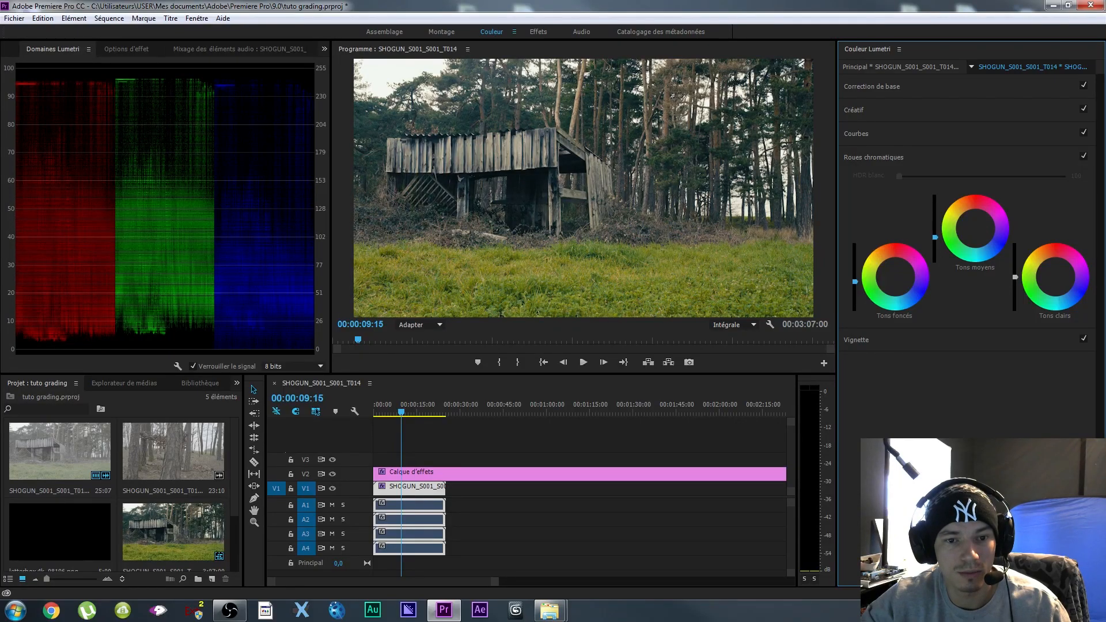
Set the basic correction saturation of the V1 barn clip to 110.
{"action": "mouse_move", "coordinate": [417, 412]}
{"action": "left_mouse_down"}
{"action": "mouse_move", "coordinate": [385, 422]}
{"action": "mouse_move", "coordinate": [404, 422]}
{"action": "left_mouse_up"}
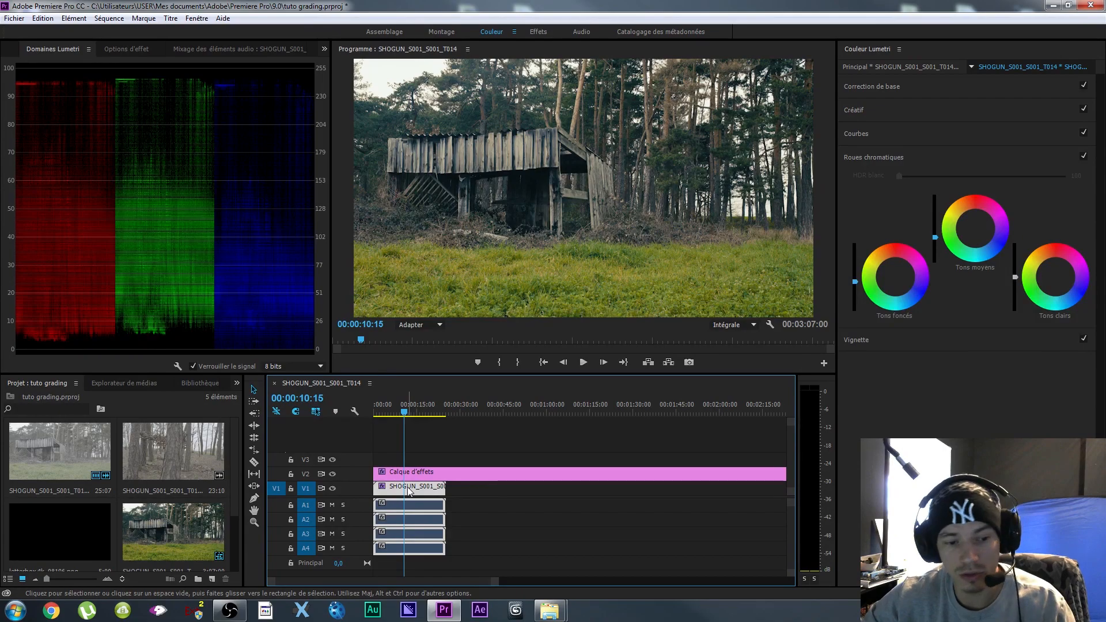
{"action": "left_click", "coordinate": [920, 89]}
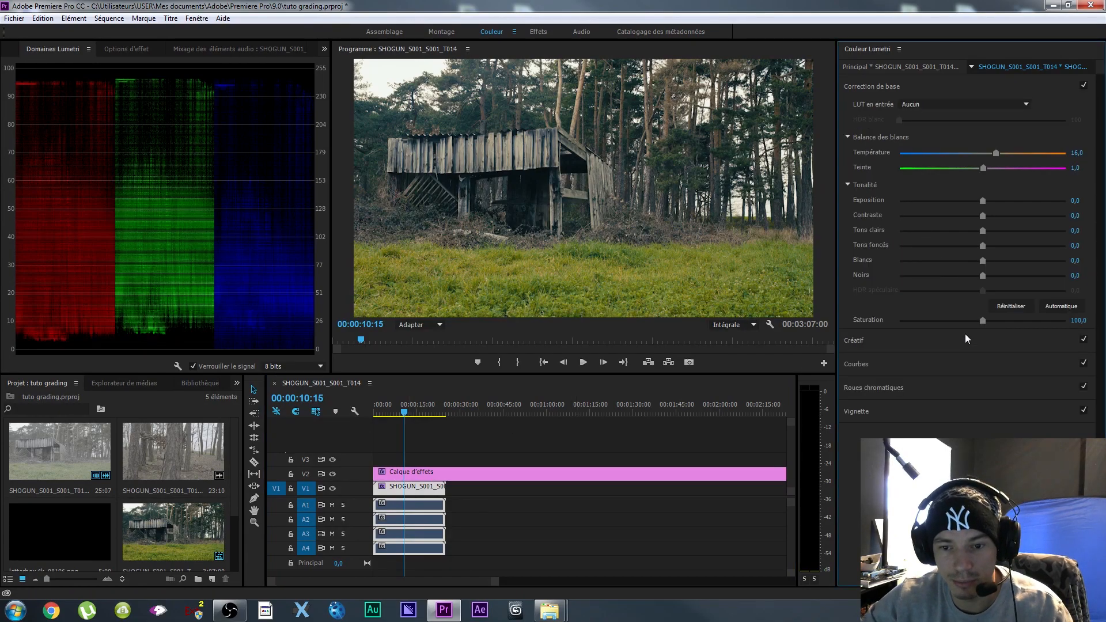
{"action": "left_click_drag", "start_coordinate": [983, 319], "coordinate": [737, 342]}
{"action": "left_click_drag", "start_coordinate": [899, 320], "coordinate": [979, 325]}
{"action": "left_click", "coordinate": [1081, 320]}
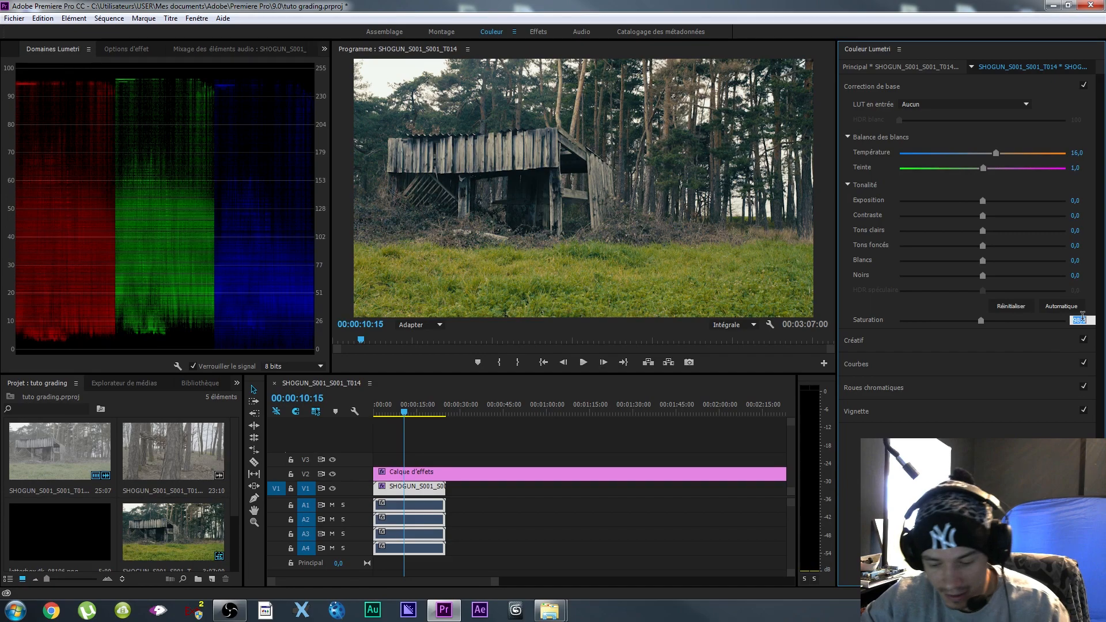
{"action": "type", "text": "110"}
{"action": "key", "text": "Return"}
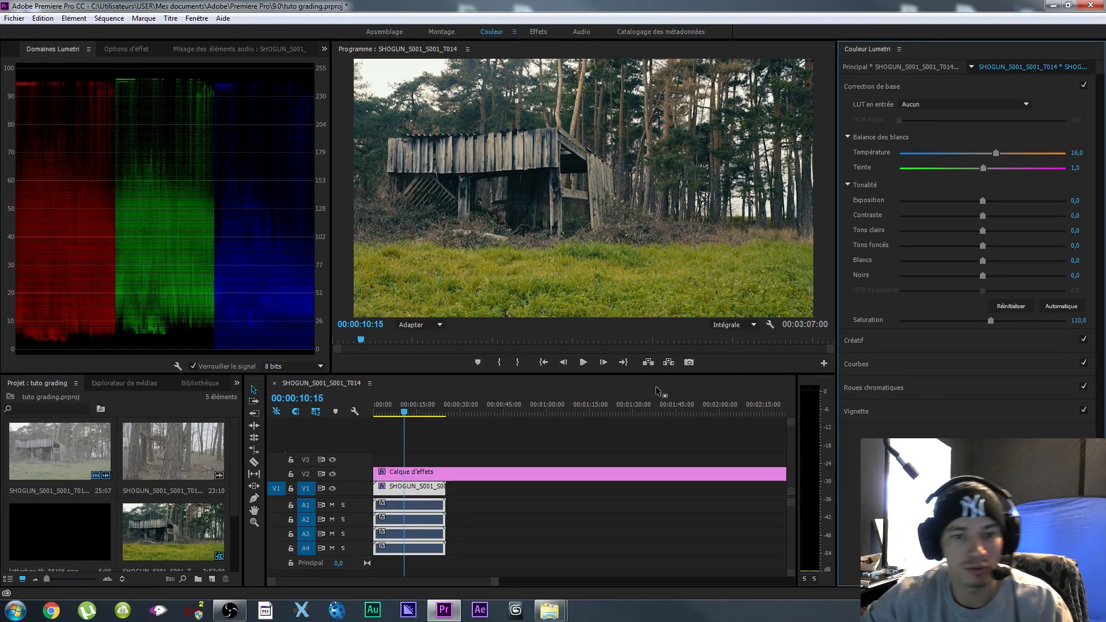
Compare the barn shot with the V2 adjustment layer and the V1 clip's Lumetri effect switched off and on, leaving both on.
{"action": "left_click", "coordinate": [402, 412]}
{"action": "key", "text": "space"}
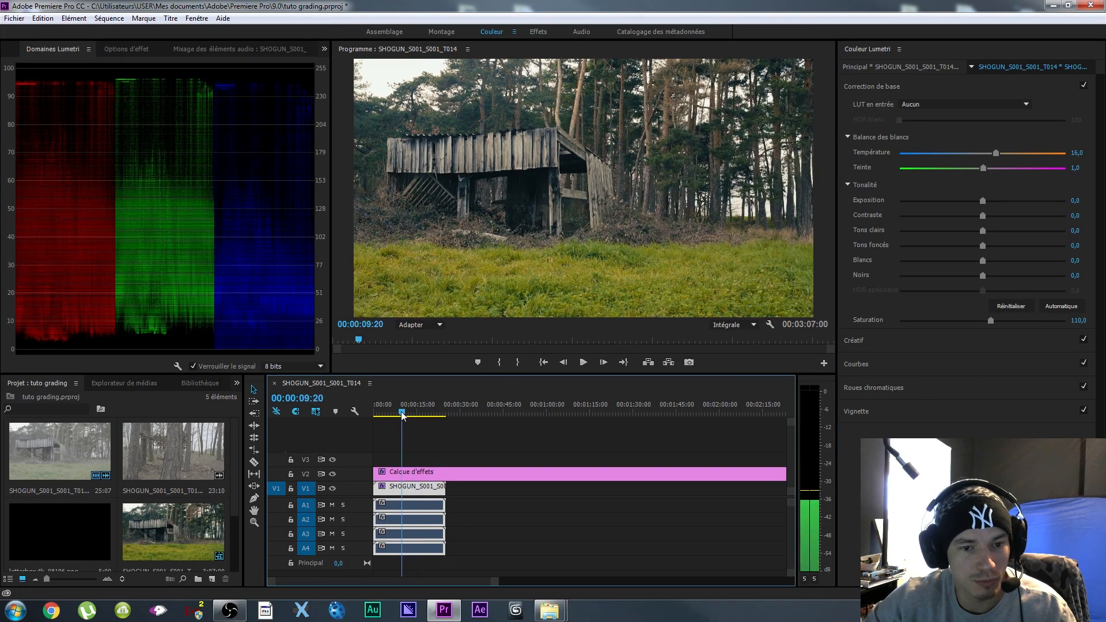
{"action": "left_click", "coordinate": [333, 474]}
{"action": "left_click", "coordinate": [333, 474]}
{"action": "left_click", "coordinate": [333, 474]}
{"action": "left_click", "coordinate": [130, 52]}
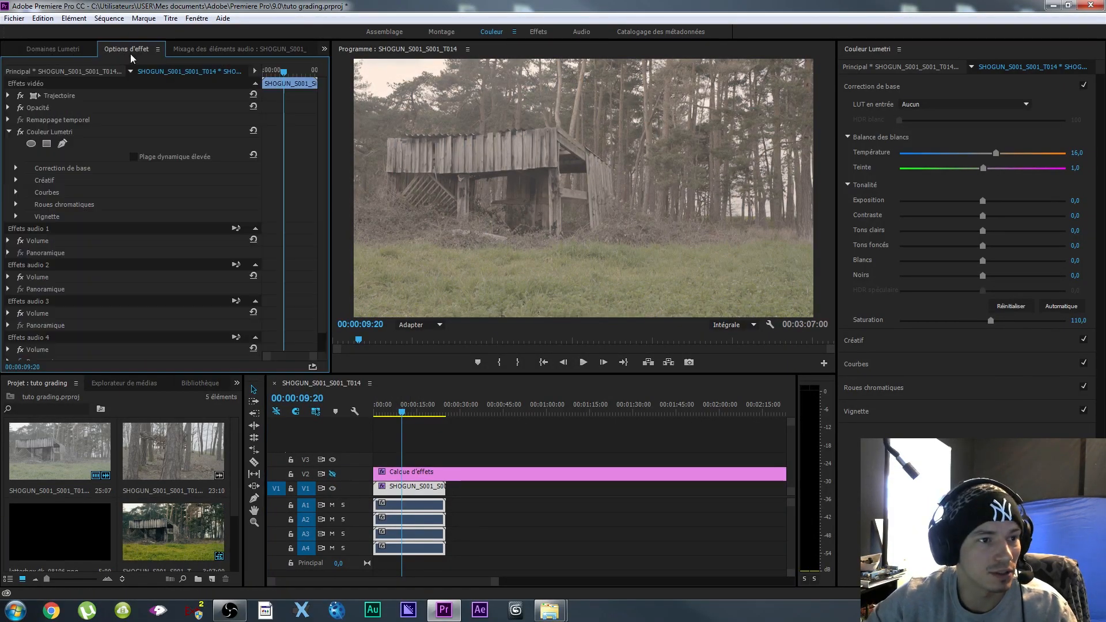
{"action": "left_click", "coordinate": [22, 133]}
{"action": "left_click", "coordinate": [22, 132]}
{"action": "left_click", "coordinate": [22, 133]}
{"action": "left_click", "coordinate": [21, 132]}
{"action": "left_click", "coordinate": [417, 474]}
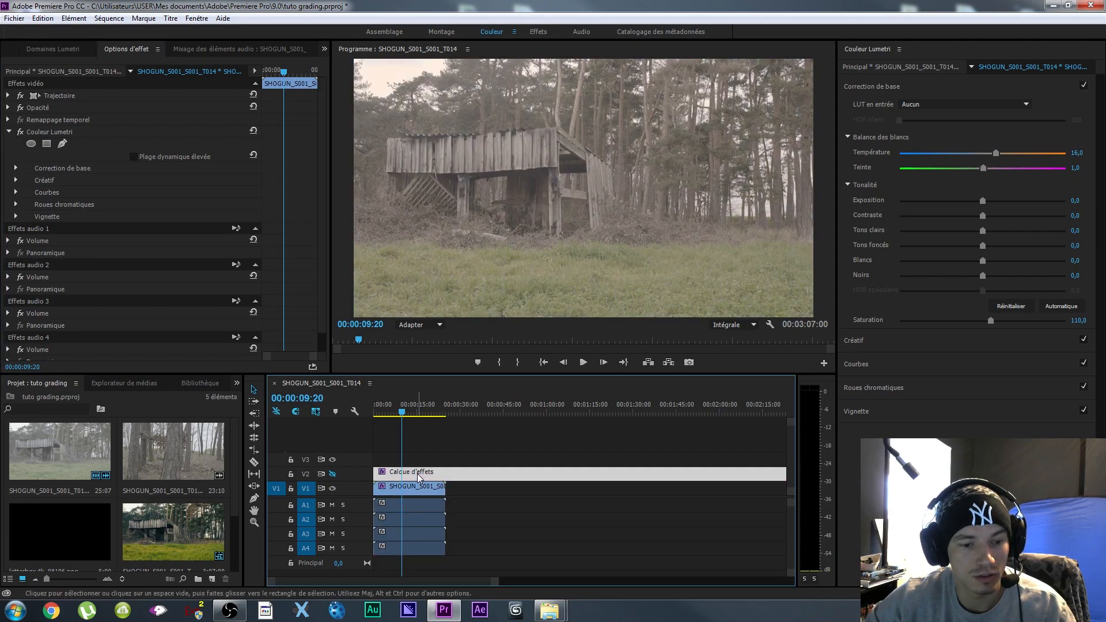
{"action": "left_click", "coordinate": [333, 473]}
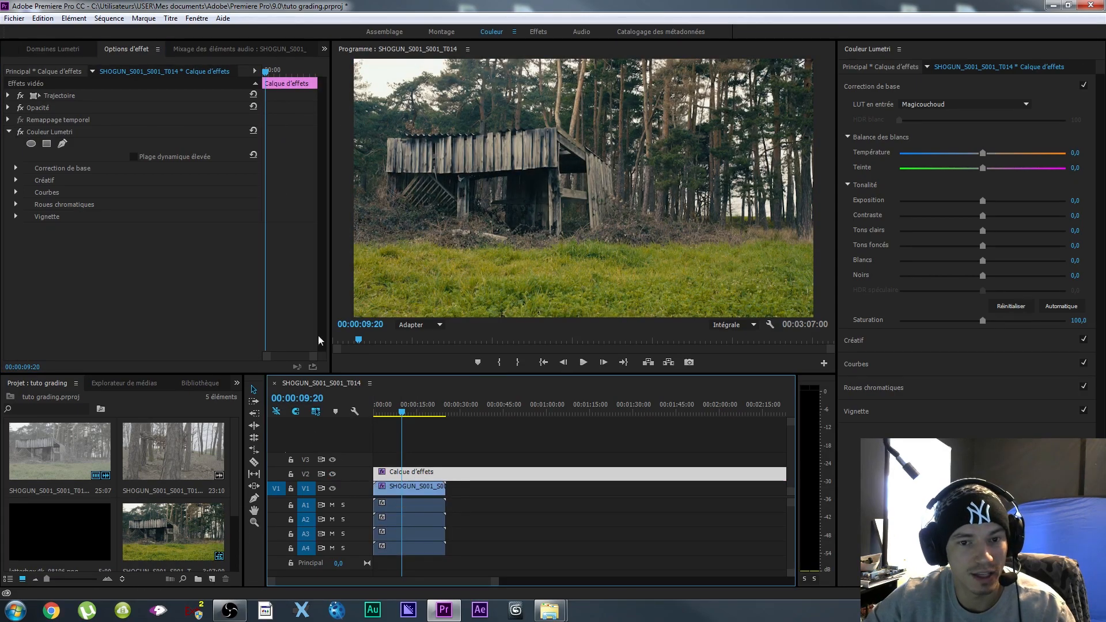
Review the graded barn shot full screen from an earlier point, and return to the workspace.
{"action": "left_click_drag", "start_coordinate": [403, 409], "coordinate": [388, 411]}
{"action": "key", "text": "ctrl+grave"}
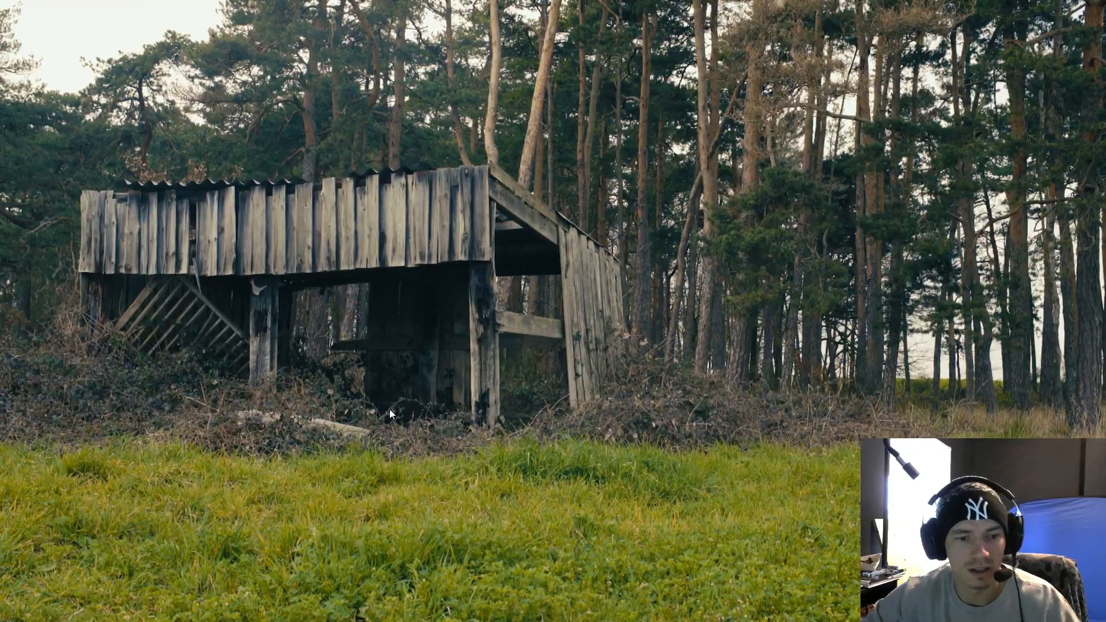
{"action": "key", "text": "Escape"}
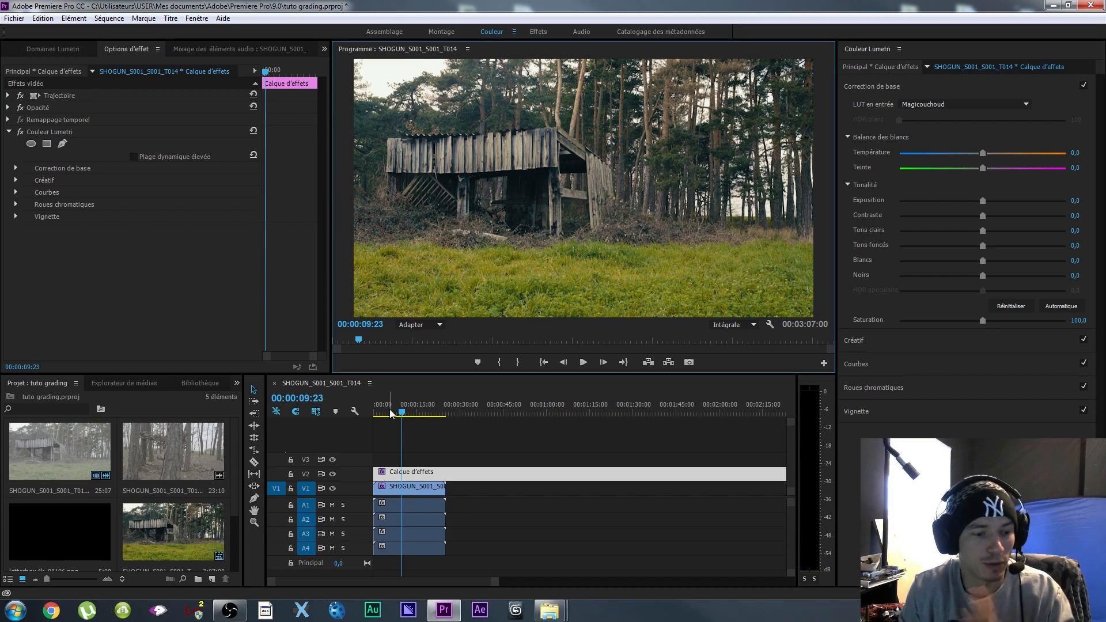
Place the 23:10 forest clip on V1 directly after the barn clip and park the playhead in it at 00:00:36:10.
{"action": "left_click_drag", "start_coordinate": [195, 452], "coordinate": [477, 489]}
{"action": "left_click", "coordinate": [478, 398]}
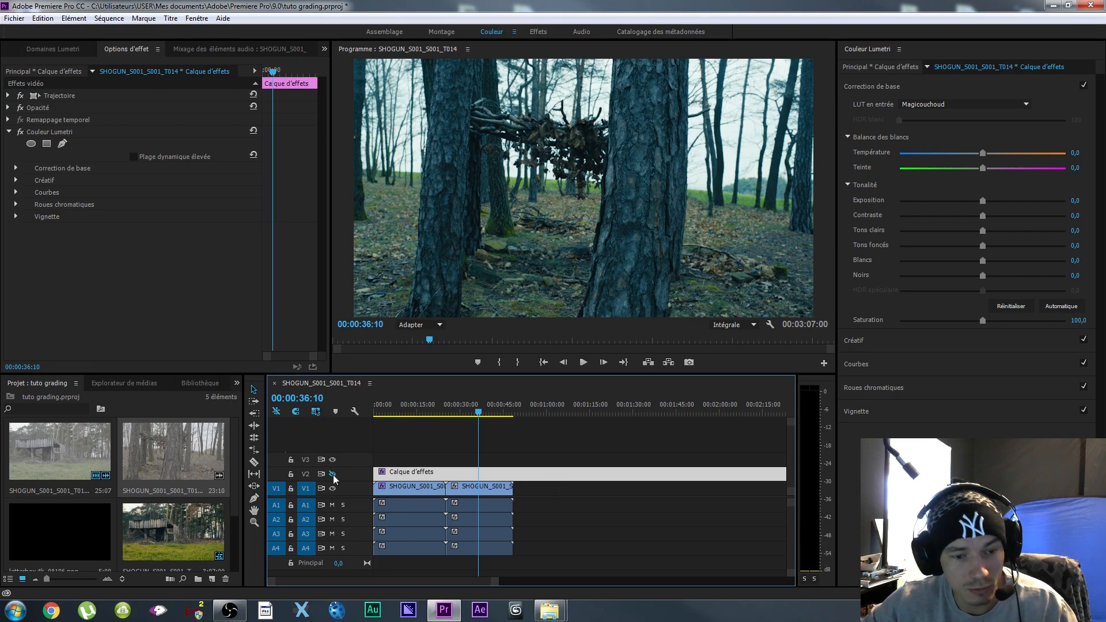
Warm the second V1 clip's white balance to temperature 14.2 and check it with the adjustment layer off and on.
{"action": "left_click", "coordinate": [501, 489]}
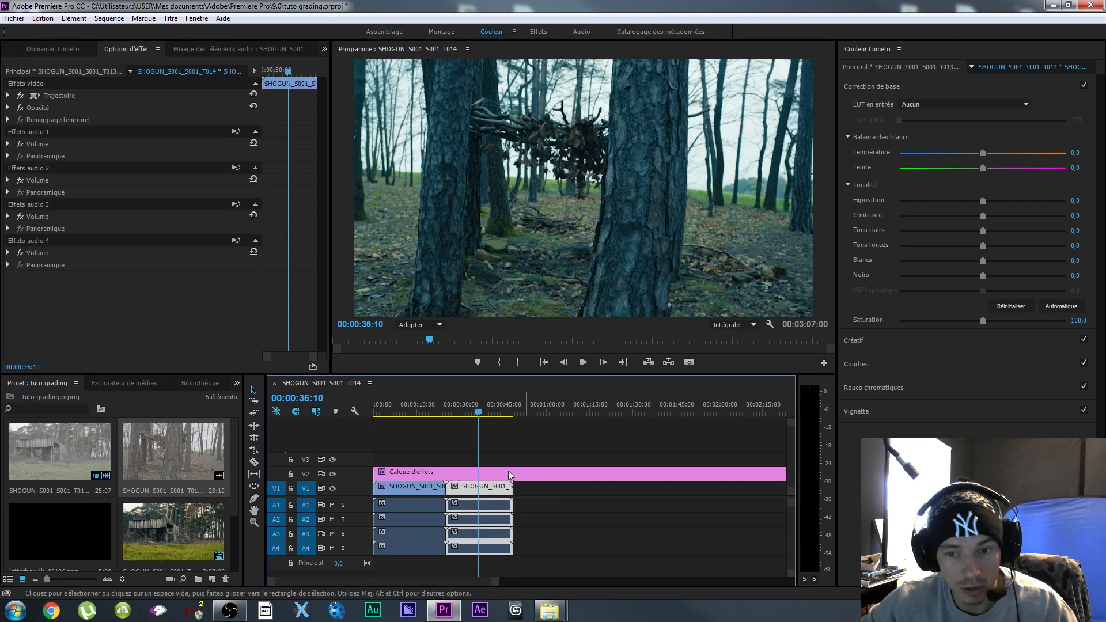
{"action": "left_click", "coordinate": [984, 155]}
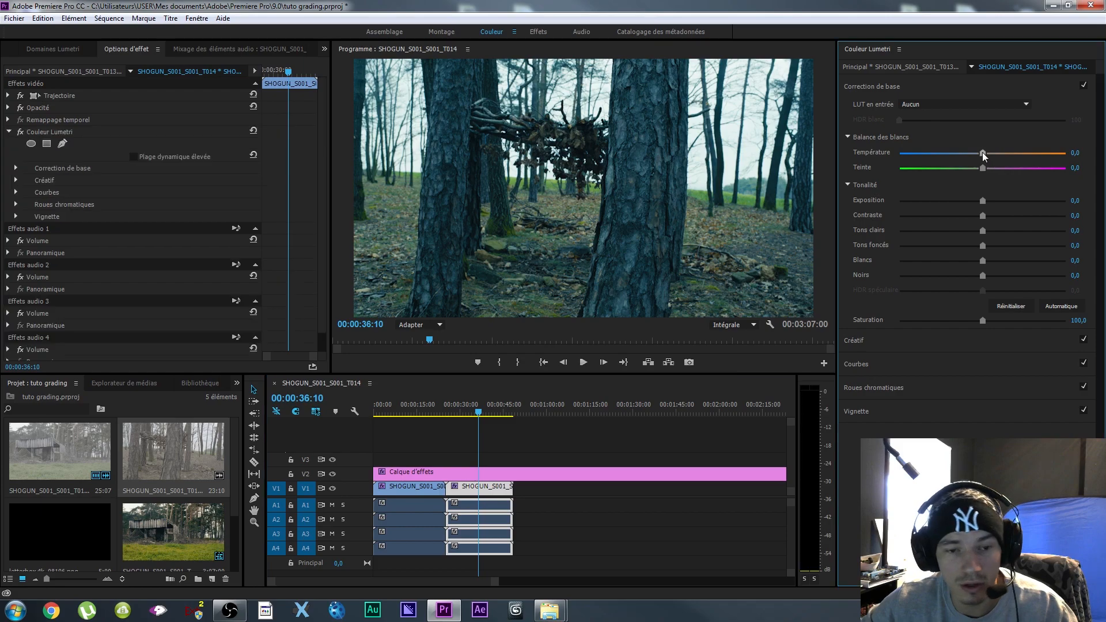
{"action": "left_click_drag", "start_coordinate": [984, 154], "coordinate": [993, 157]}
{"action": "left_click", "coordinate": [332, 474]}
{"action": "left_click", "coordinate": [332, 474]}
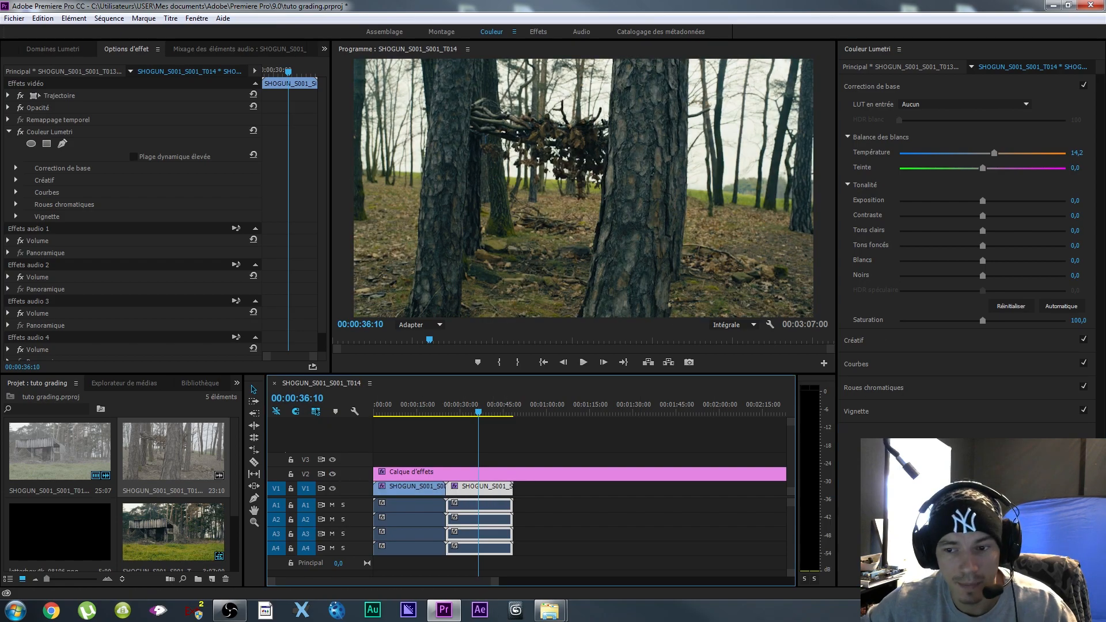
Set the second V1 clip's saturation to 115 and its white balance temperature to 13.
{"action": "left_click", "coordinate": [1079, 321]}
{"action": "type", "text": "115"}
{"action": "key", "text": "Return"}
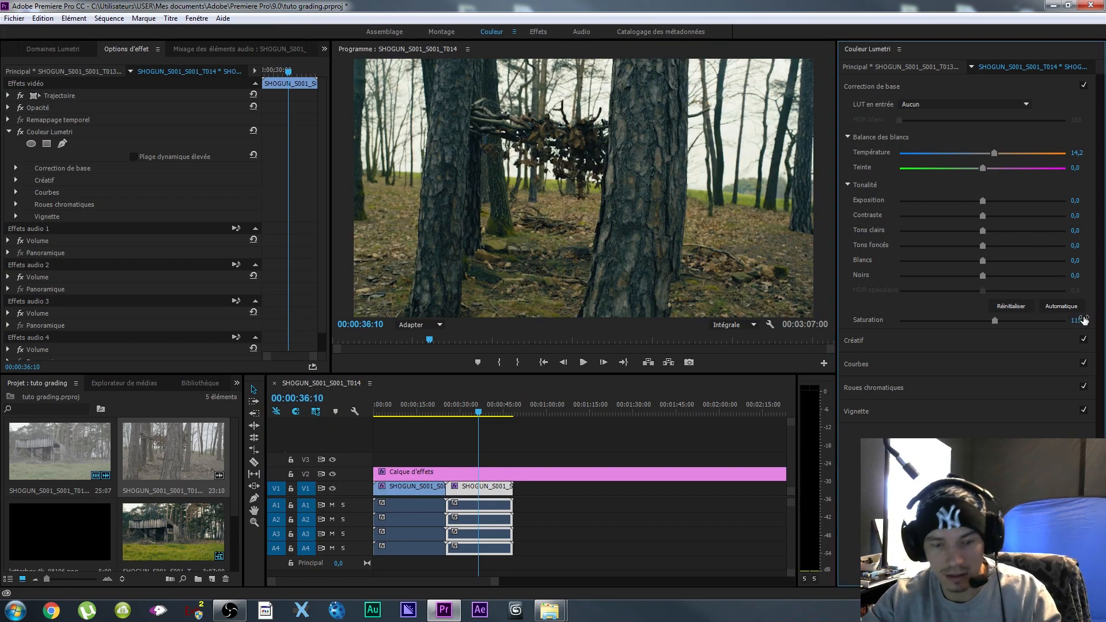
{"action": "left_click", "coordinate": [1076, 152]}
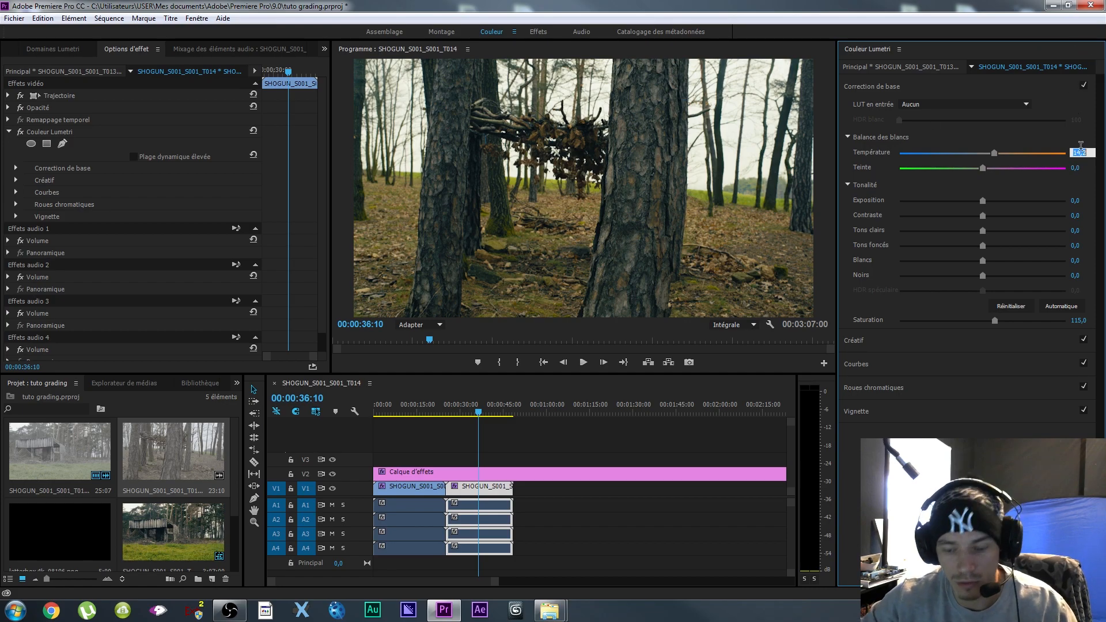
{"action": "type", "text": "13"}
{"action": "key", "text": "Return"}
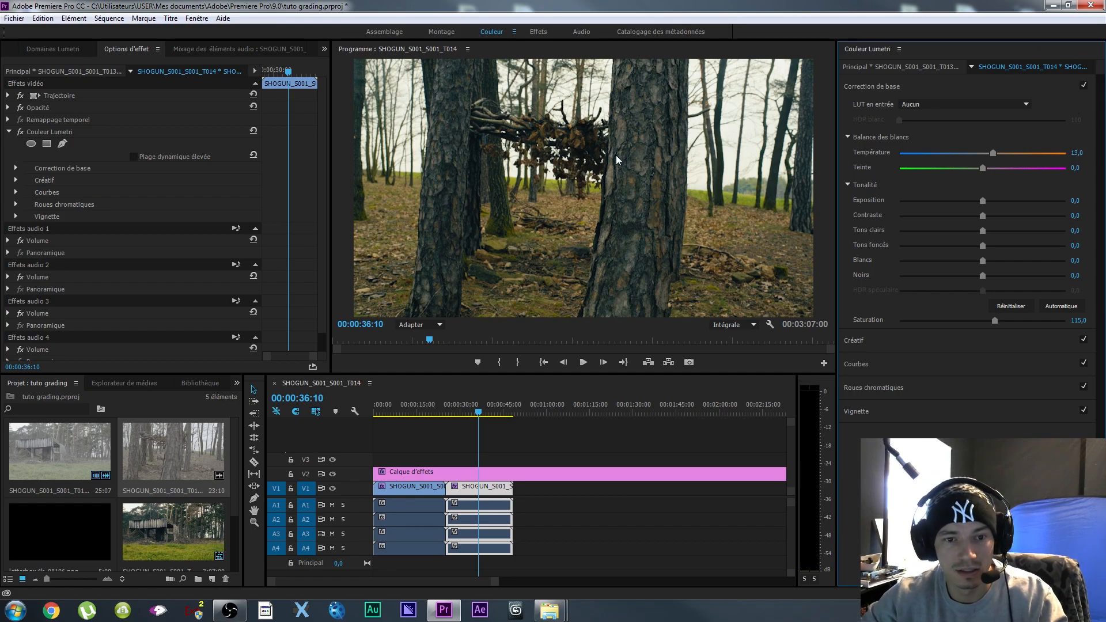
Compare the second forest shot with the V2 adjustment layer switched off and on.
{"action": "left_click", "coordinate": [332, 474]}
{"action": "left_click", "coordinate": [331, 473]}
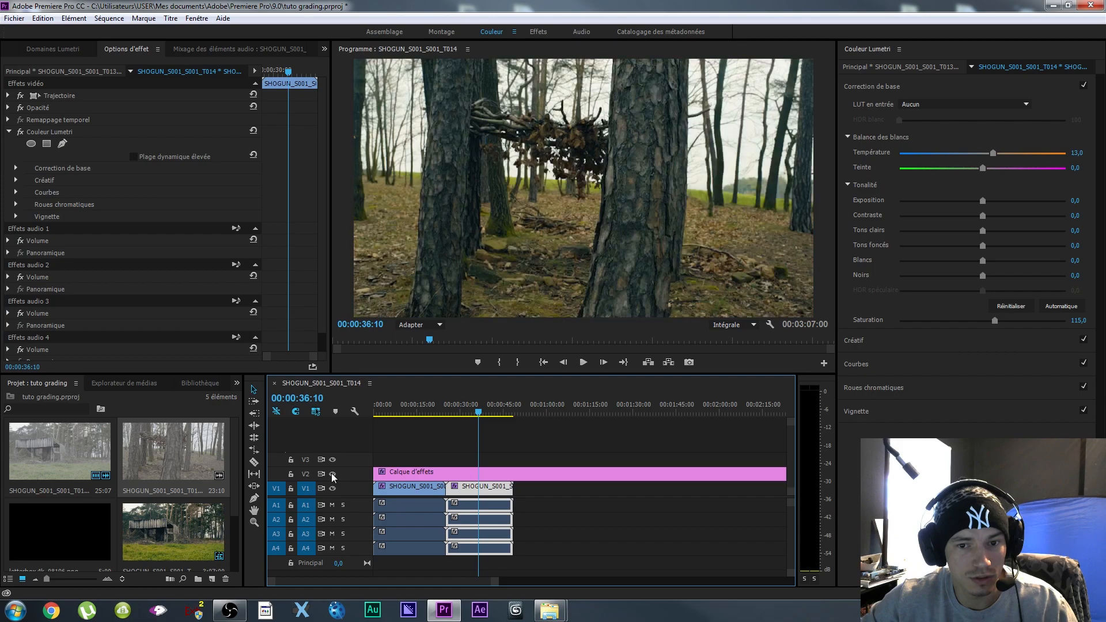
{"action": "left_click", "coordinate": [332, 474]}
{"action": "left_click", "coordinate": [331, 473]}
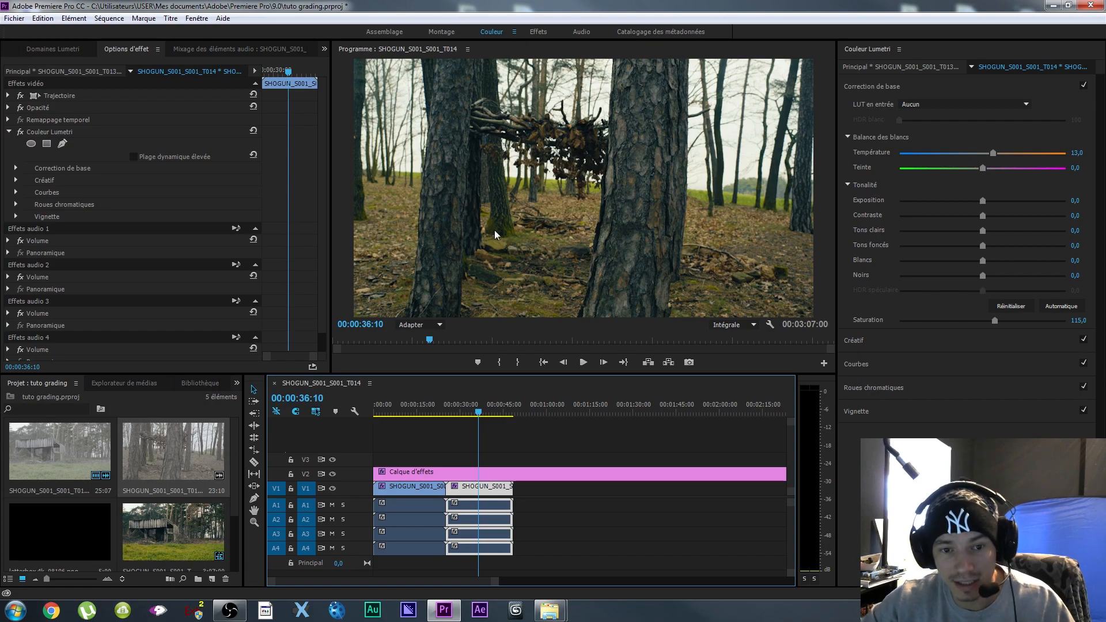
Examine the tree bark at 00:00:31:05 at 100% zoom with the adjustment layer off and on, and return to the fitted view.
{"action": "mouse_move", "coordinate": [471, 416]}
{"action": "left_mouse_down"}
{"action": "mouse_move", "coordinate": [488, 416]}
{"action": "mouse_move", "coordinate": [461, 416]}
{"action": "left_mouse_up"}
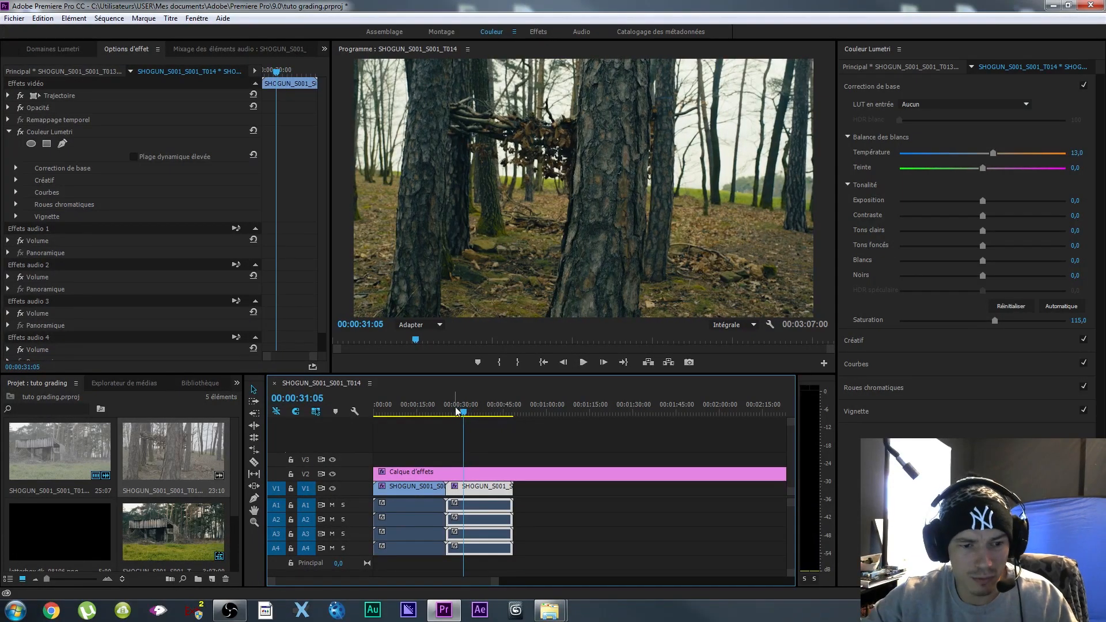
{"action": "left_click", "coordinate": [432, 325]}
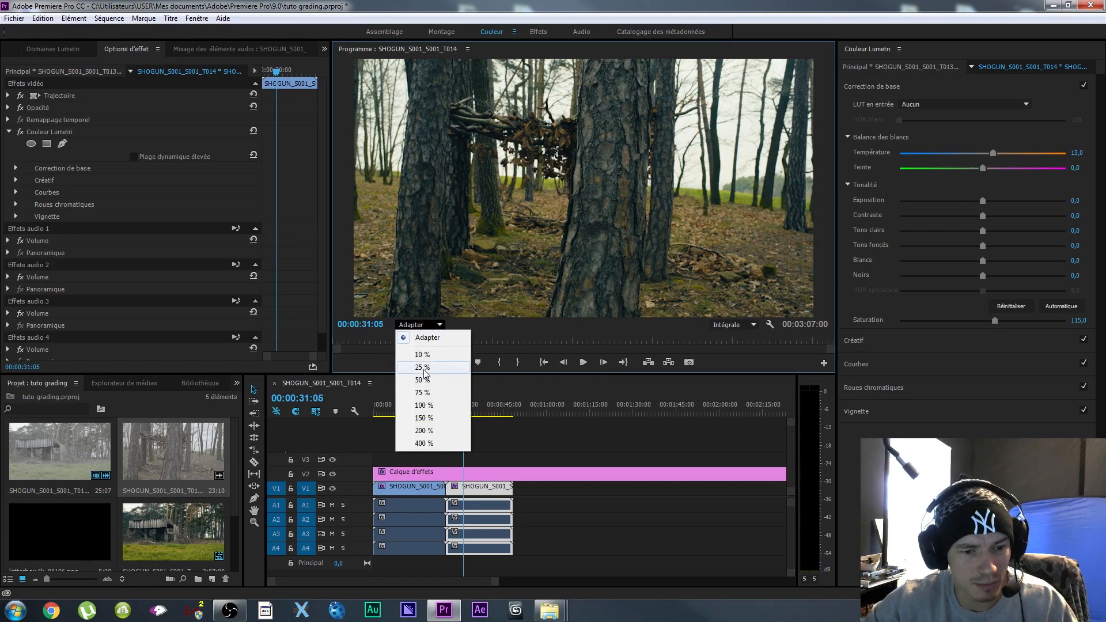
{"action": "left_click", "coordinate": [425, 405]}
{"action": "left_click_drag", "start_coordinate": [560, 313], "coordinate": [587, 322]}
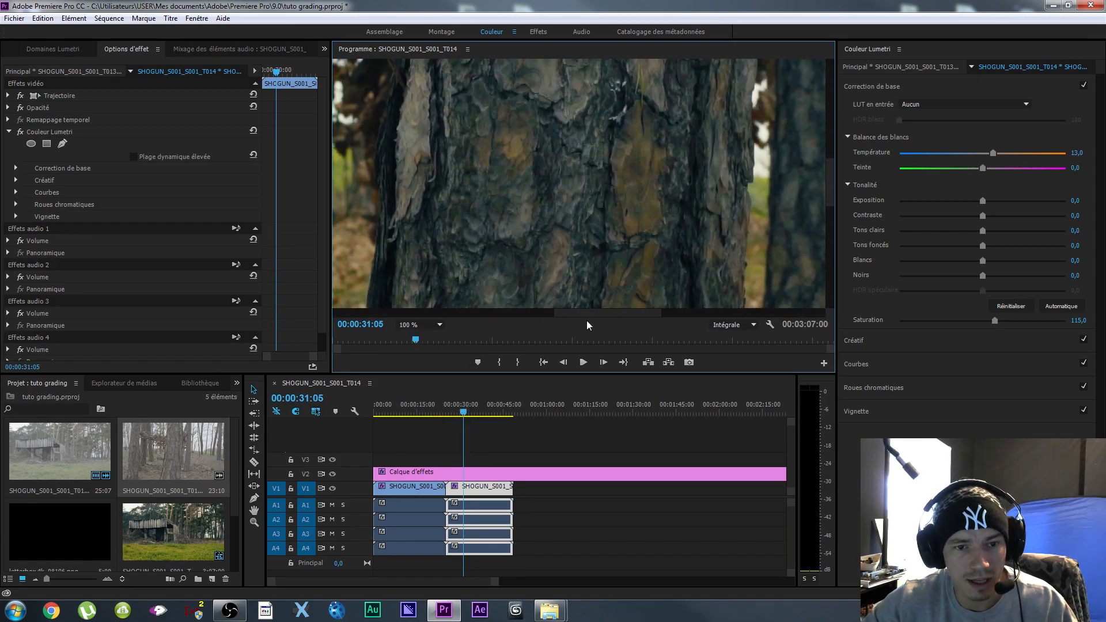
{"action": "left_click", "coordinate": [332, 474]}
{"action": "left_click", "coordinate": [332, 474]}
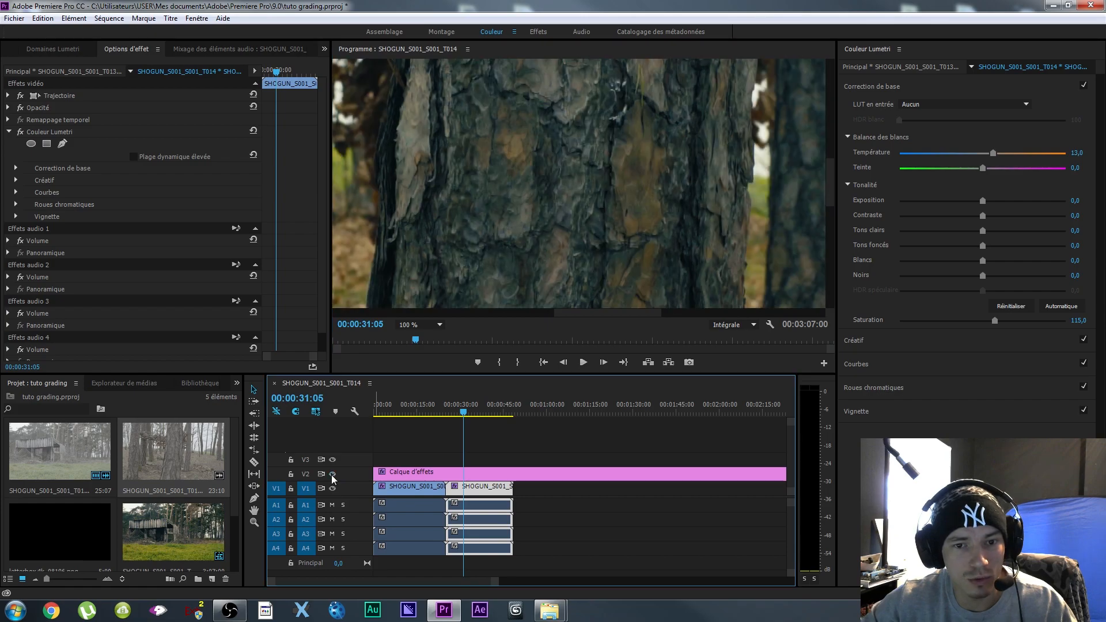
{"action": "left_click", "coordinate": [332, 474]}
{"action": "left_click", "coordinate": [332, 474]}
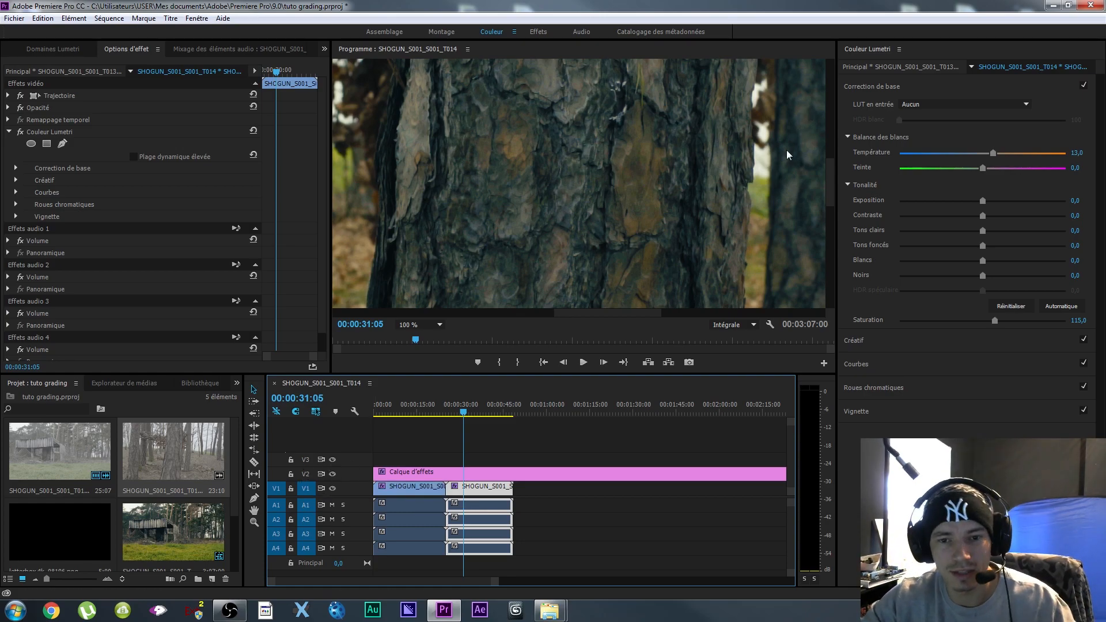
{"action": "left_click", "coordinate": [333, 474]}
{"action": "left_click", "coordinate": [333, 473]}
{"action": "left_click", "coordinate": [438, 325]}
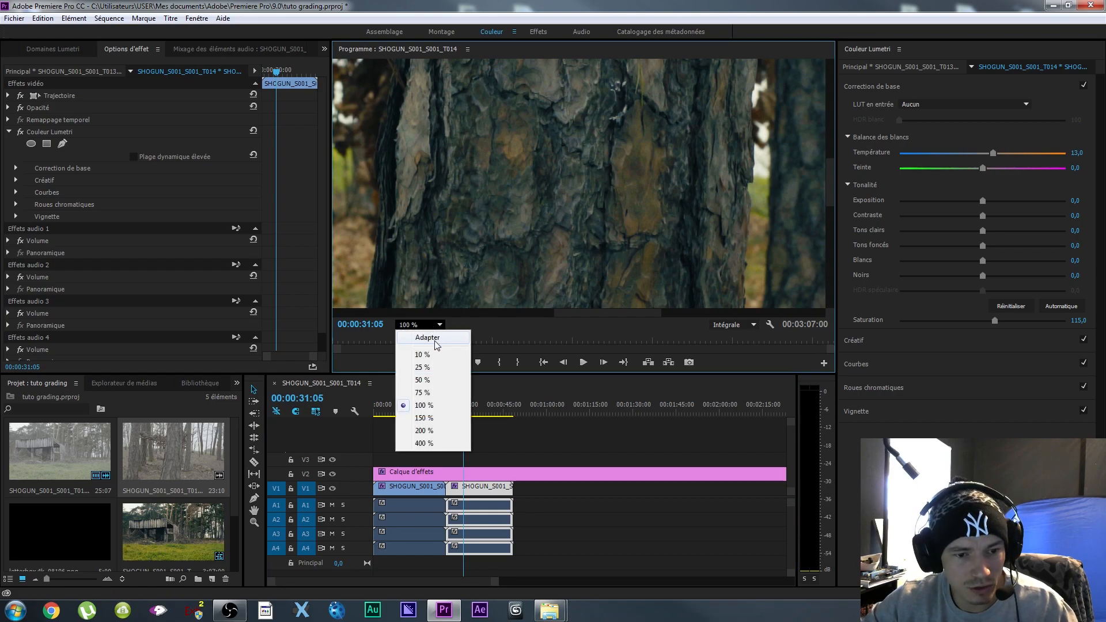
{"action": "left_click", "coordinate": [436, 344]}
Place letterbox 4k_08196.png on track V3 above the adjustment layer, extended from the sequence start to well beyond both V1 clips.
{"action": "left_click", "coordinate": [467, 415]}
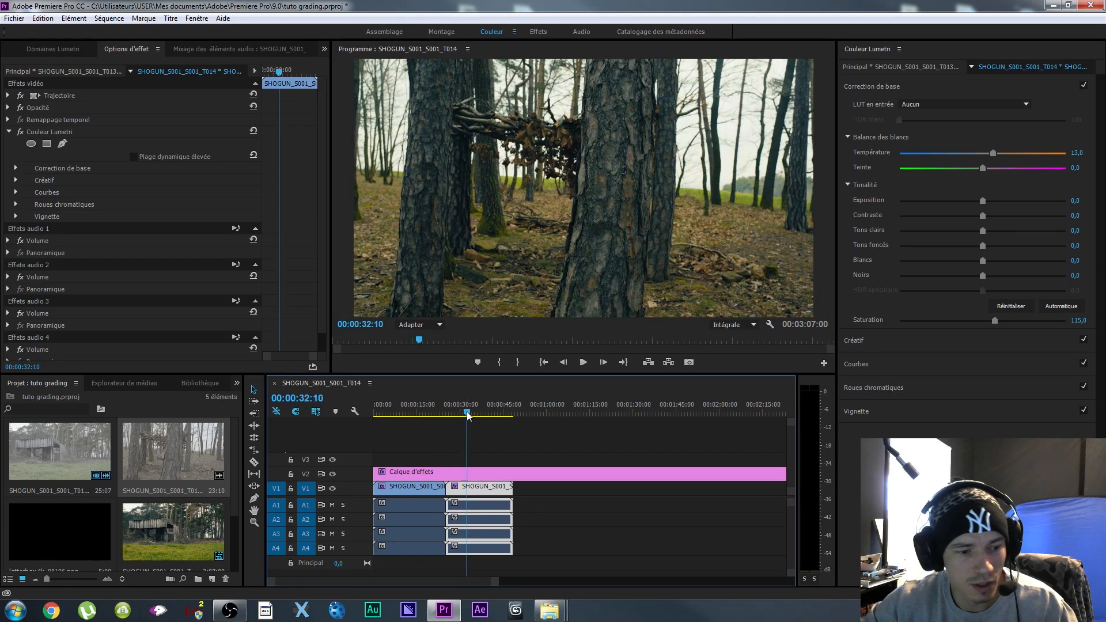
{"action": "left_click_drag", "start_coordinate": [236, 462], "coordinate": [240, 517]}
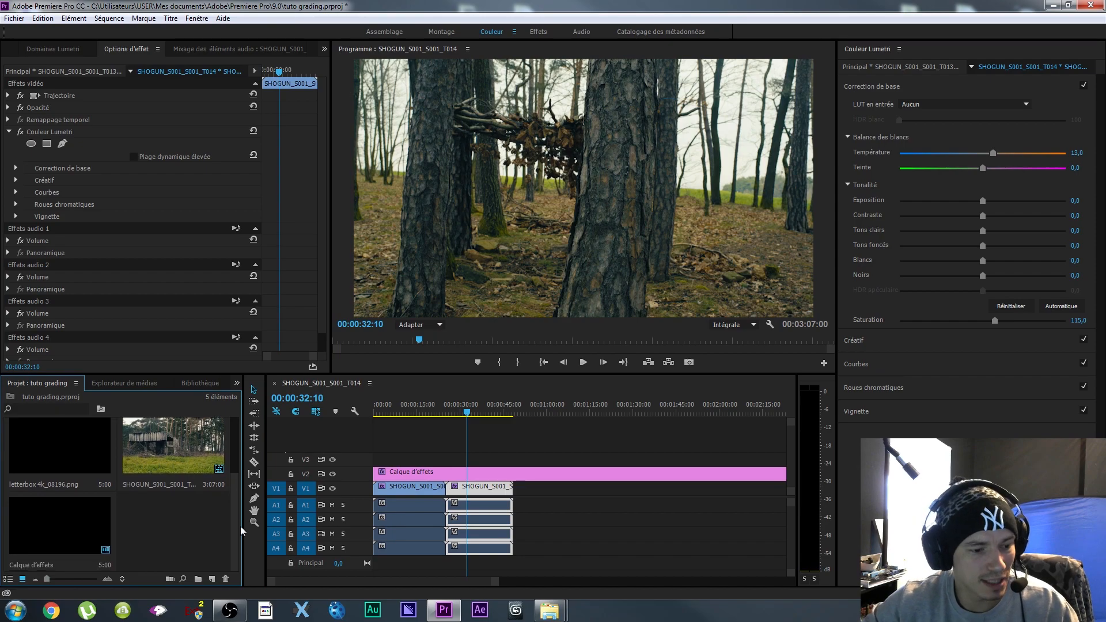
{"action": "left_click_drag", "start_coordinate": [85, 476], "coordinate": [769, 460]}
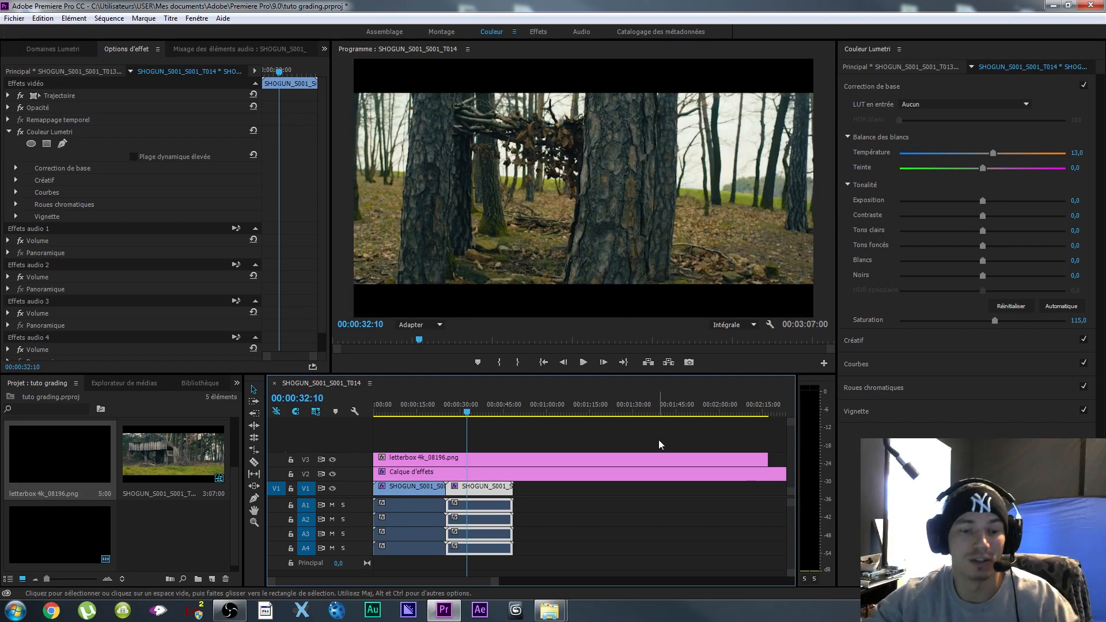
Play the letterboxed cabin shot in full screen, stopping around 00:00:11:04, and return to the editing workspace.
{"action": "left_click_drag", "start_coordinate": [395, 411], "coordinate": [402, 421]}
{"action": "key", "text": "ctrl+grave"}
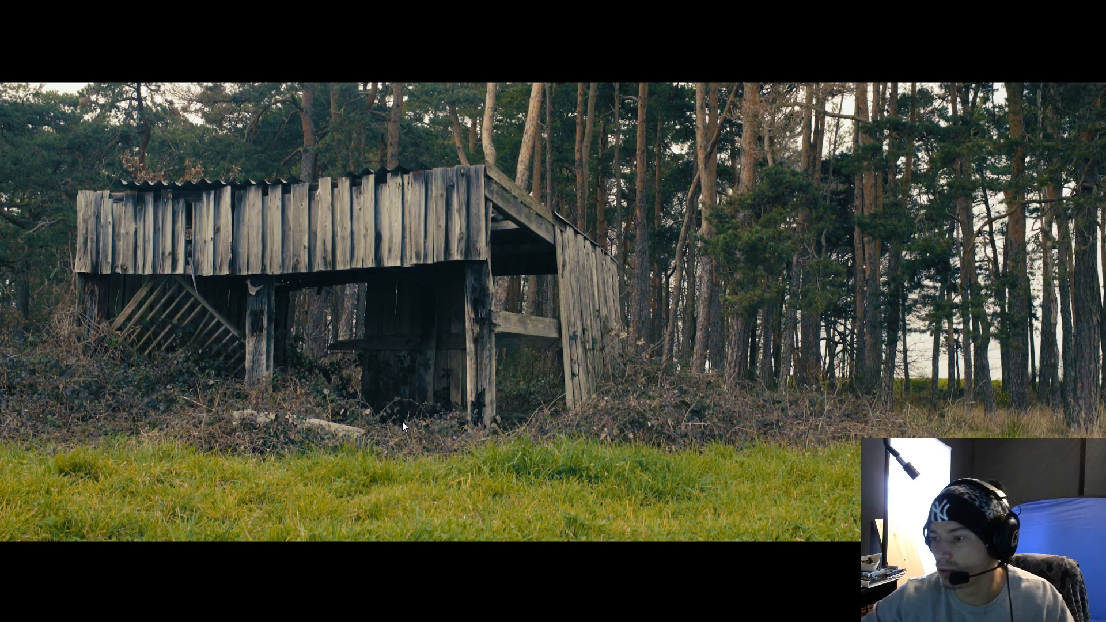
{"action": "key", "text": "space"}
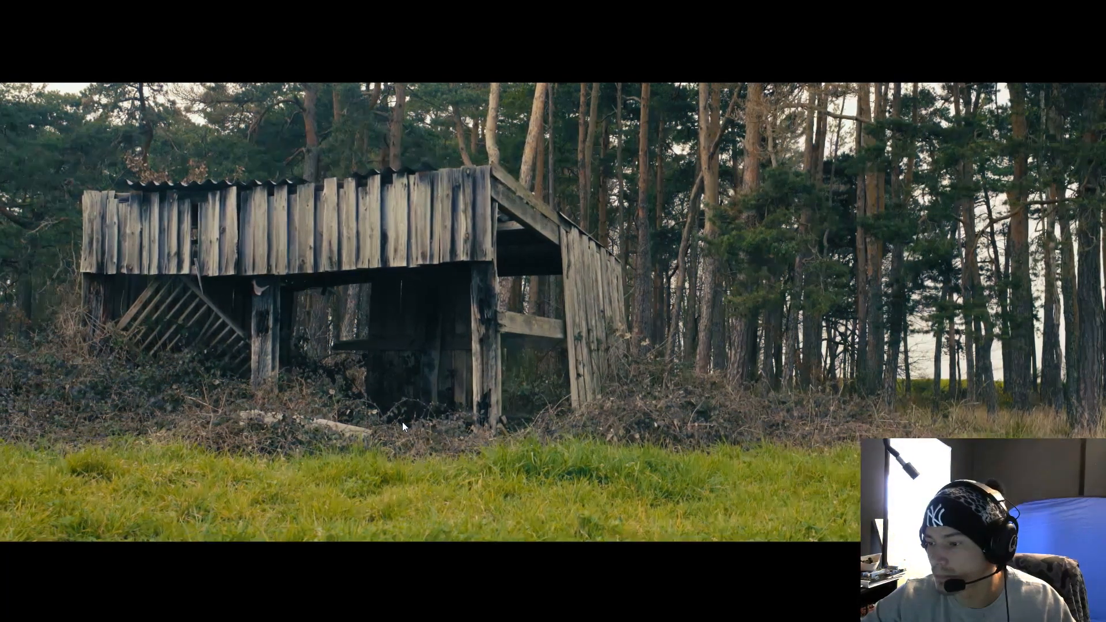
{"action": "key", "text": "ctrl+grave"}
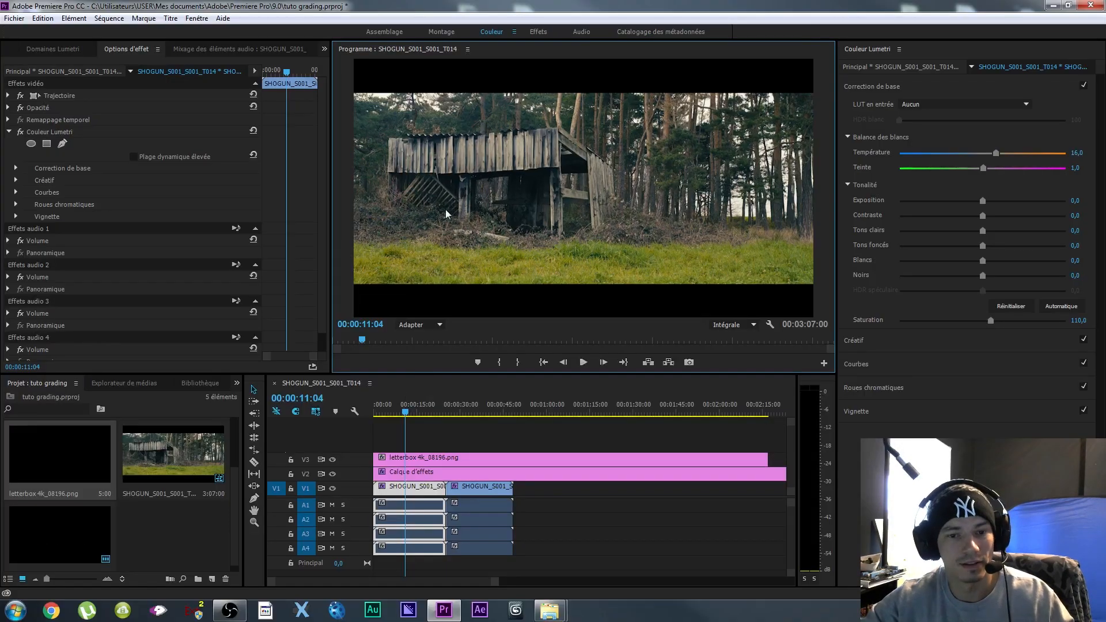
Compare the letterboxed cabin shot at 00:00:11:04 with the V2 adjustment layer repeatedly switched off and on.
{"action": "left_click", "coordinate": [332, 474]}
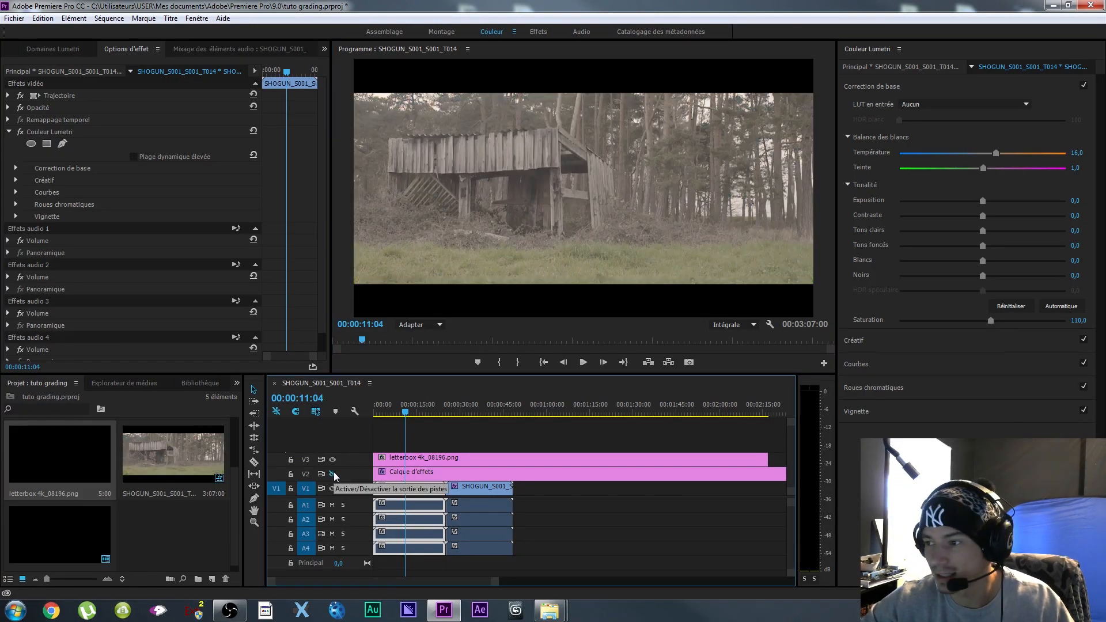
{"action": "left_click", "coordinate": [333, 473]}
{"action": "left_click", "coordinate": [332, 474]}
{"action": "left_click", "coordinate": [333, 473]}
{"action": "left_click", "coordinate": [333, 473]}
{"action": "left_click", "coordinate": [333, 473]}
{"action": "left_click", "coordinate": [333, 474]}
{"action": "left_click", "coordinate": [332, 473]}
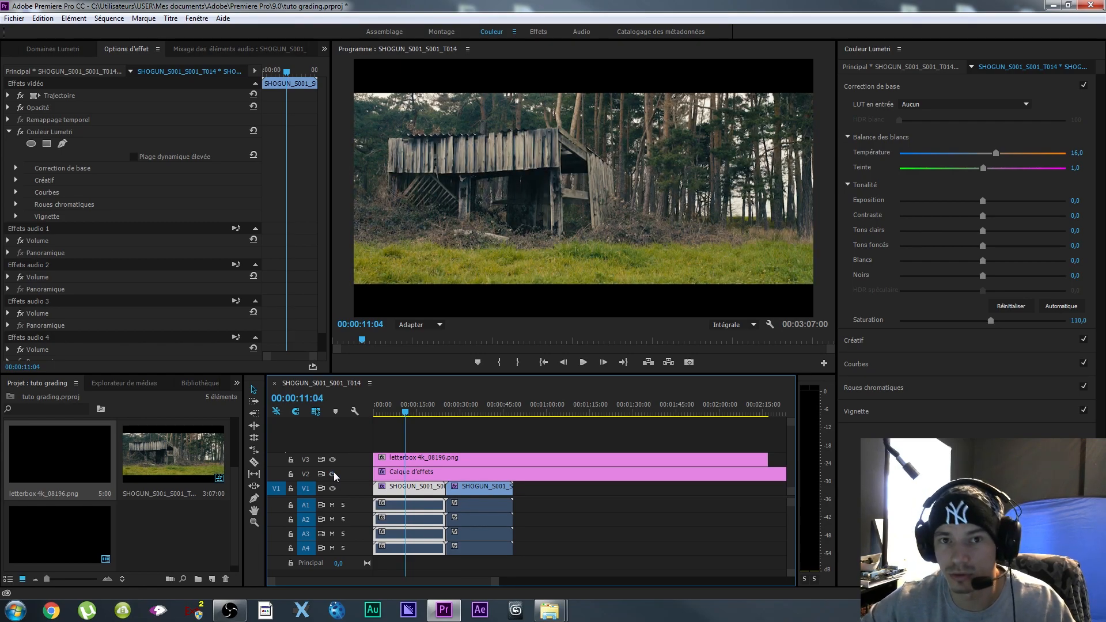
{"action": "left_click", "coordinate": [333, 474]}
{"action": "left_click", "coordinate": [333, 474]}
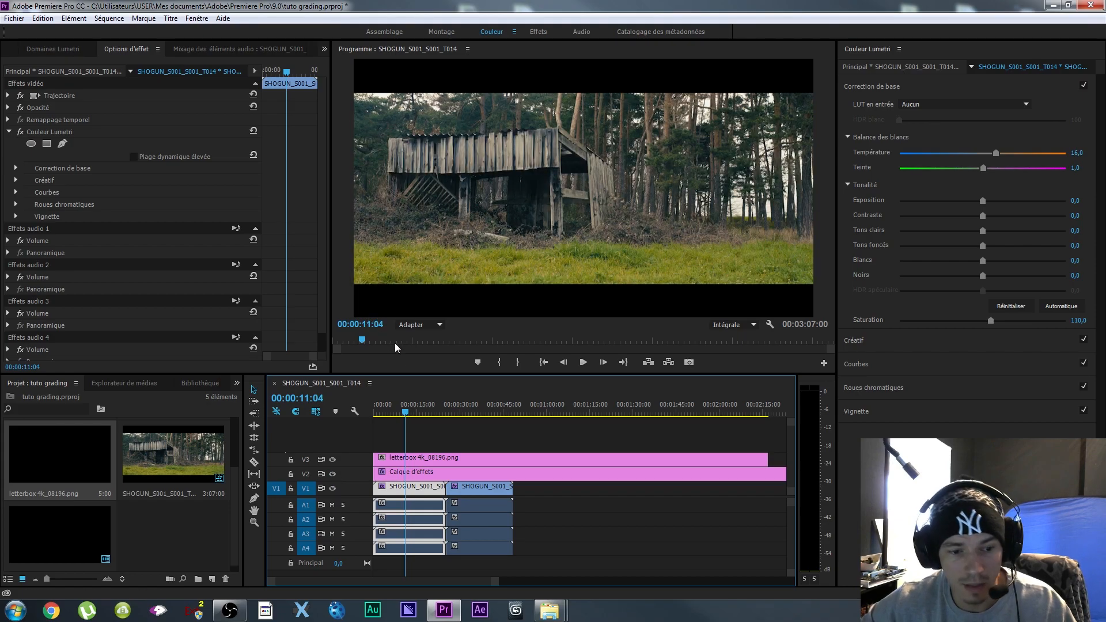
Check the letterboxed tree trunk shot at 00:00:33:15 with the V2 adjustment layer off and on.
{"action": "left_click_drag", "start_coordinate": [409, 409], "coordinate": [471, 424]}
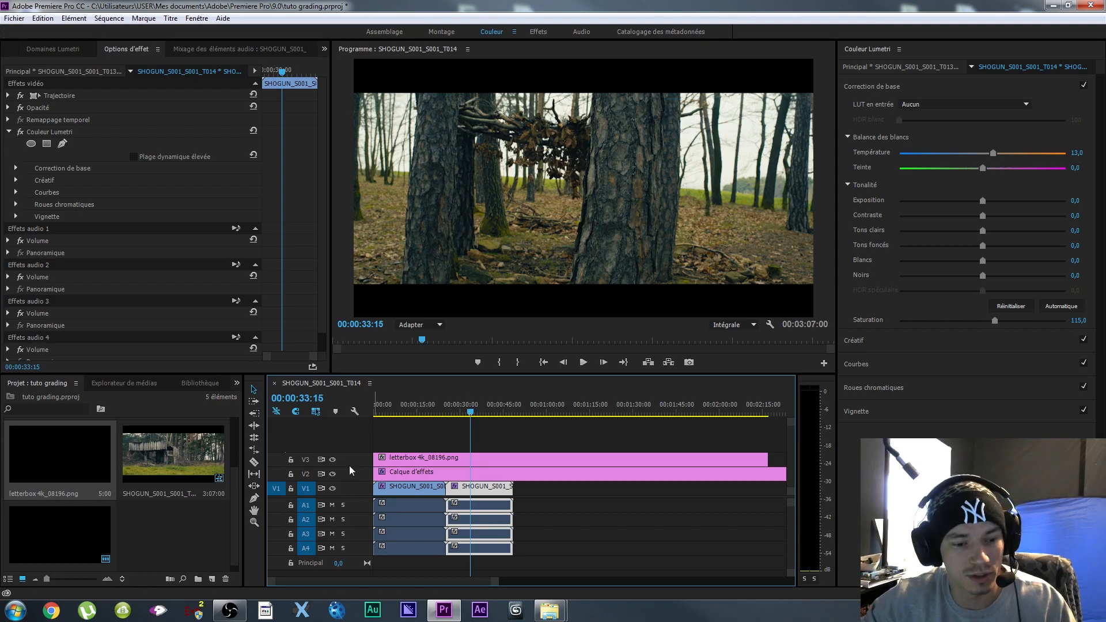
{"action": "left_click", "coordinate": [331, 474]}
{"action": "left_click", "coordinate": [331, 474]}
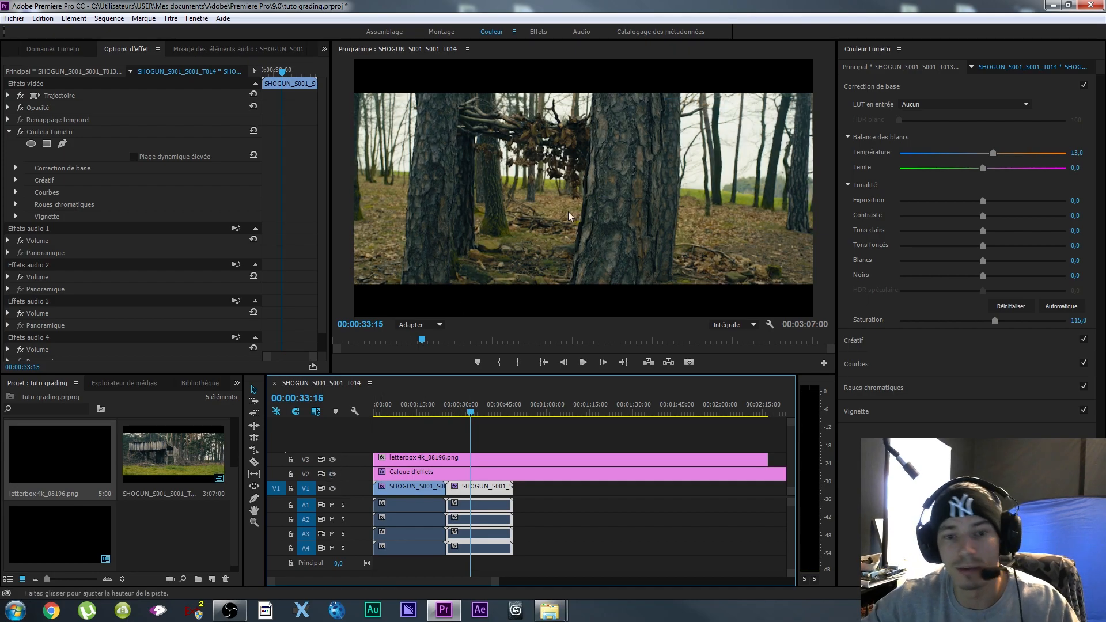